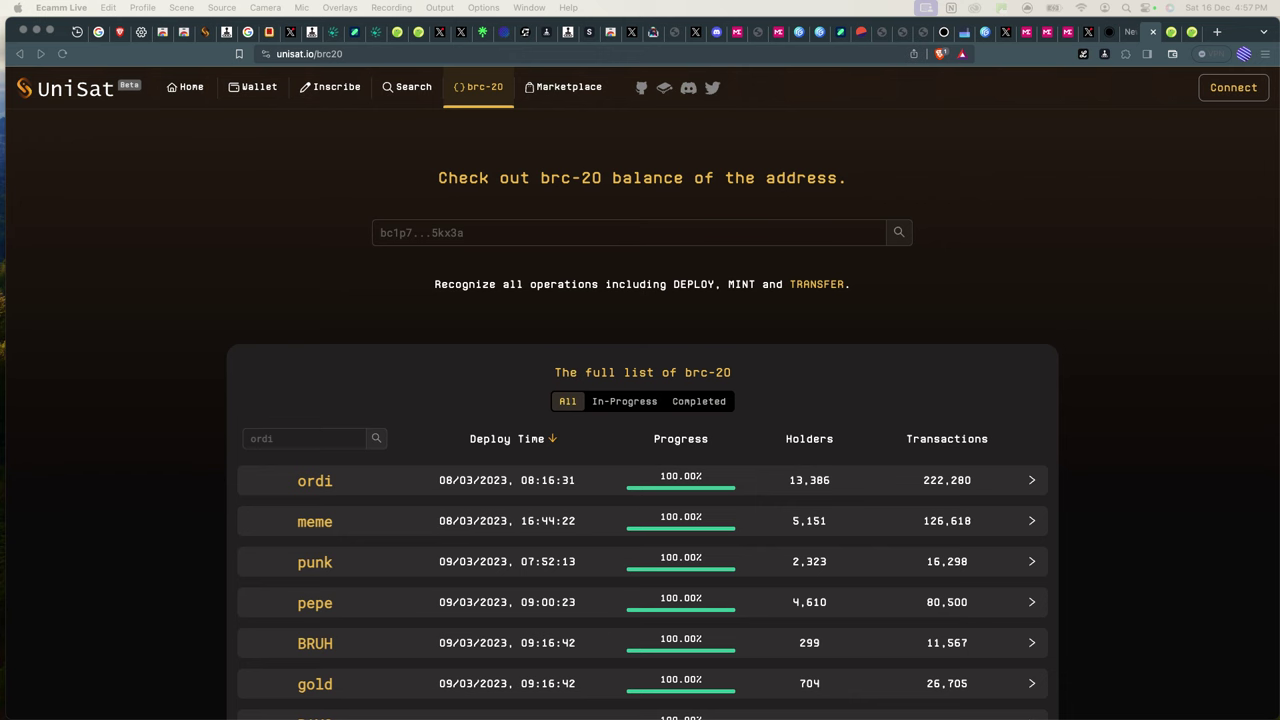
- Scroll up and down through the brc-20 token list to look it over
left_click(972, 219)
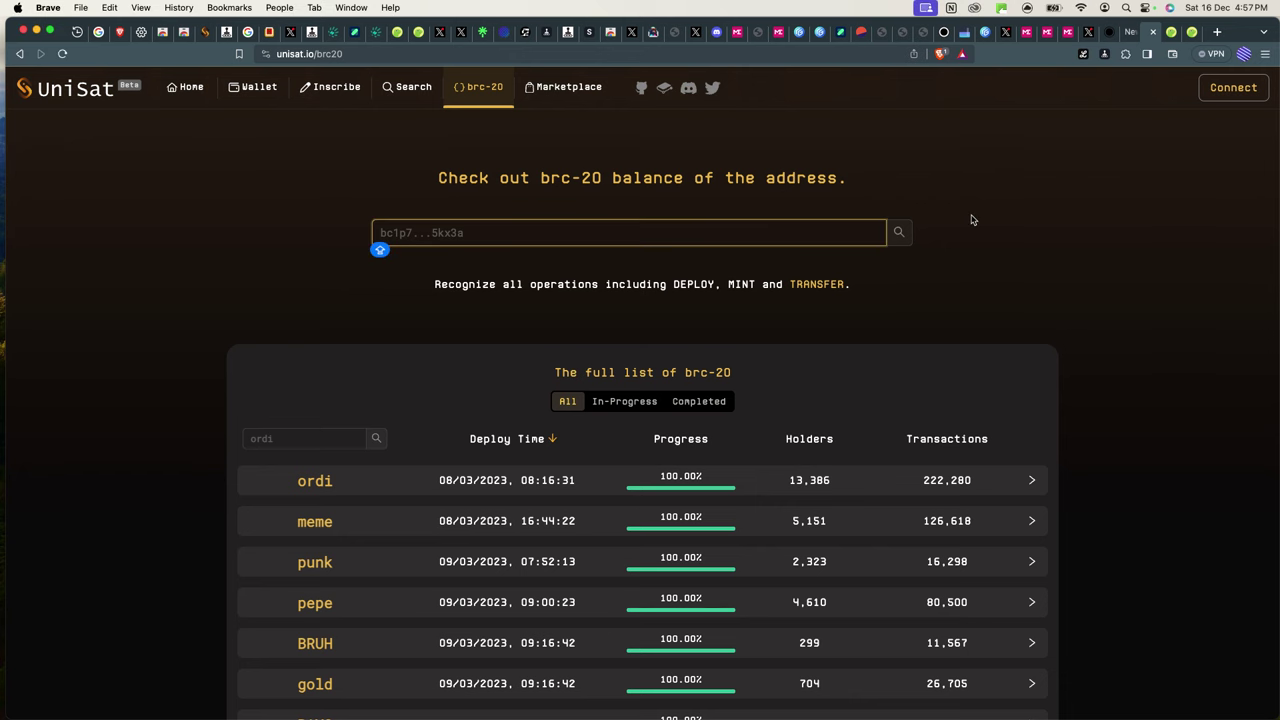
scroll(828, 478, "down", 2)
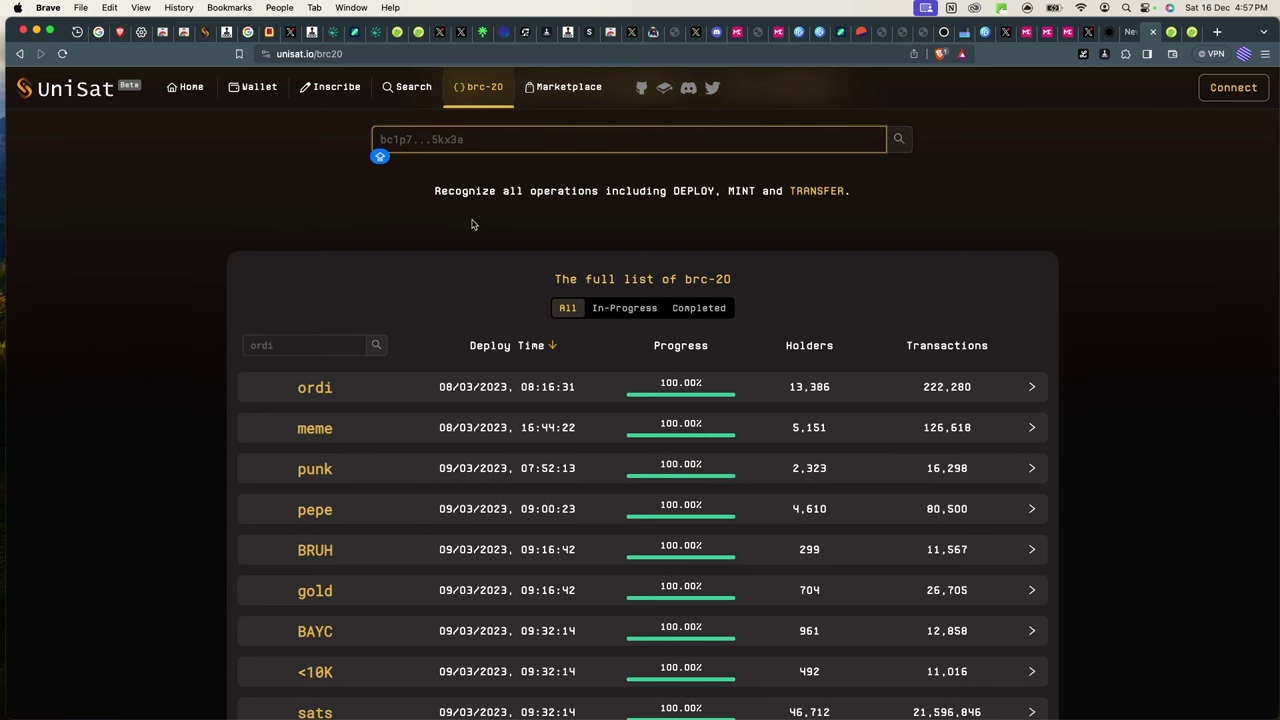
mouse_move(475, 97)
scroll(475, 97, "up", 2)
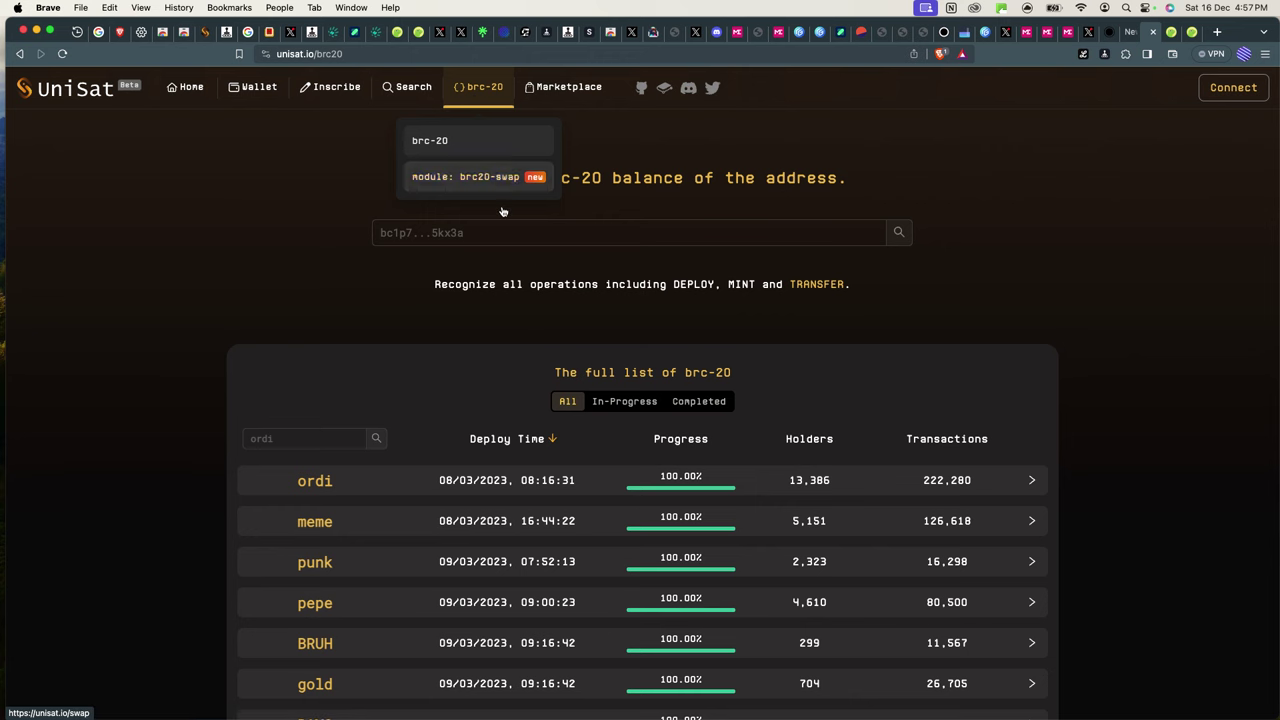
scroll(725, 395, "down", 2)
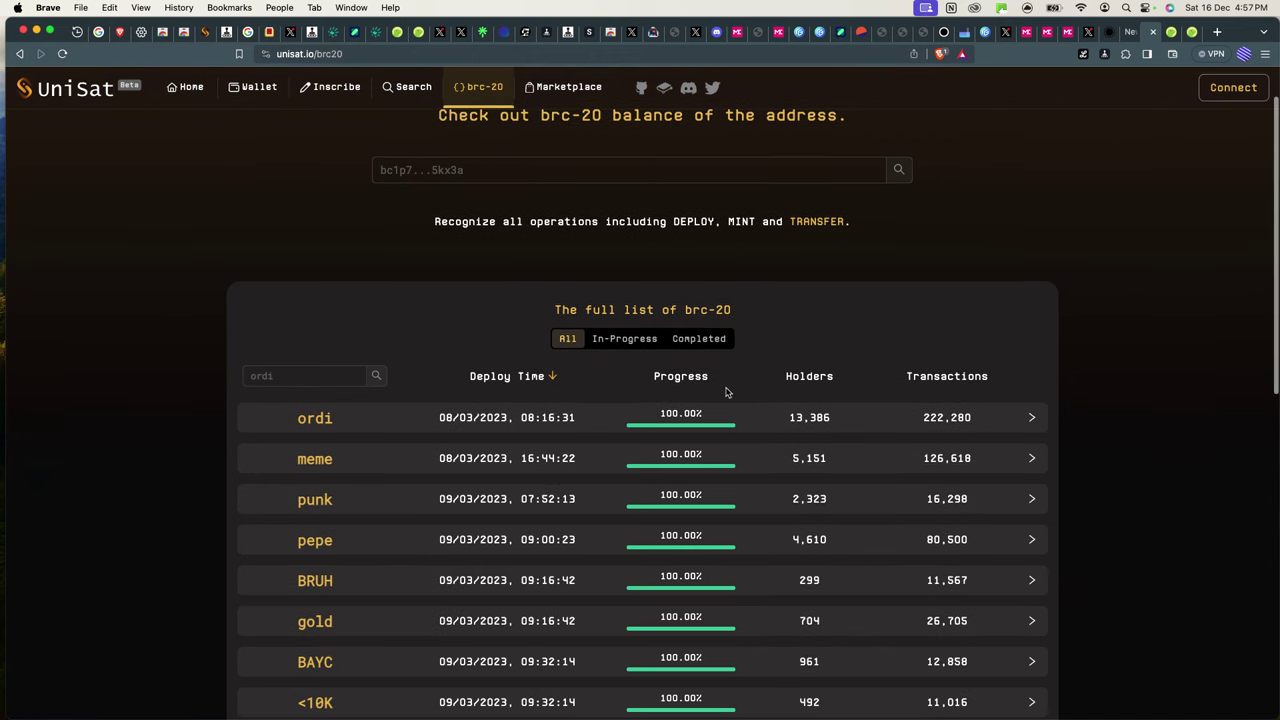
scroll(727, 393, "up", 1)
scroll(727, 392, "down", 5)
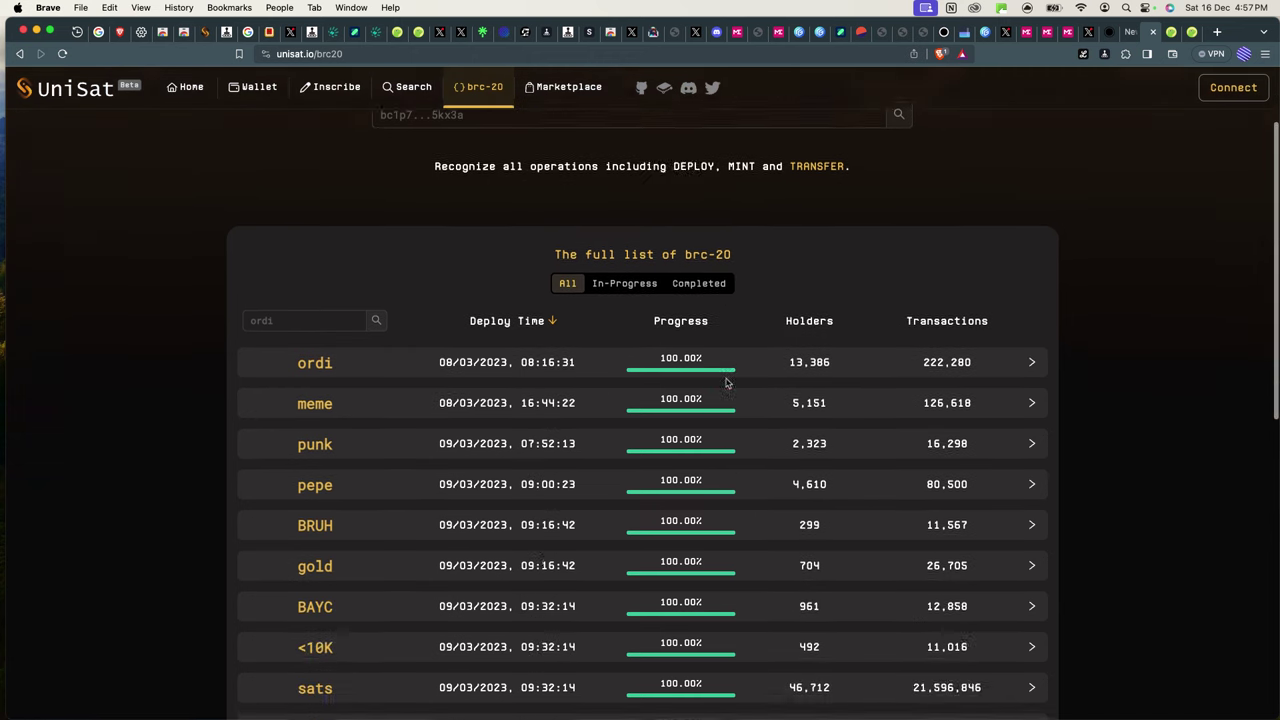
scroll(727, 383, "up", 4)
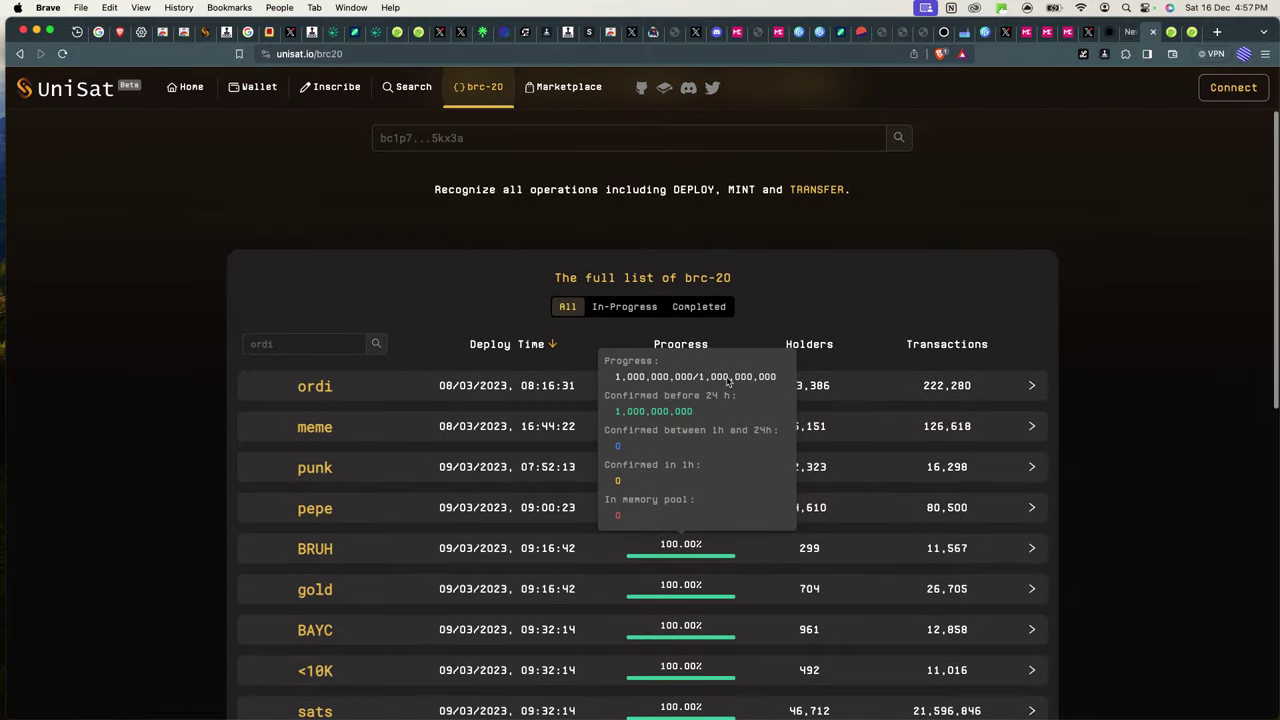
mouse_move(674, 391)
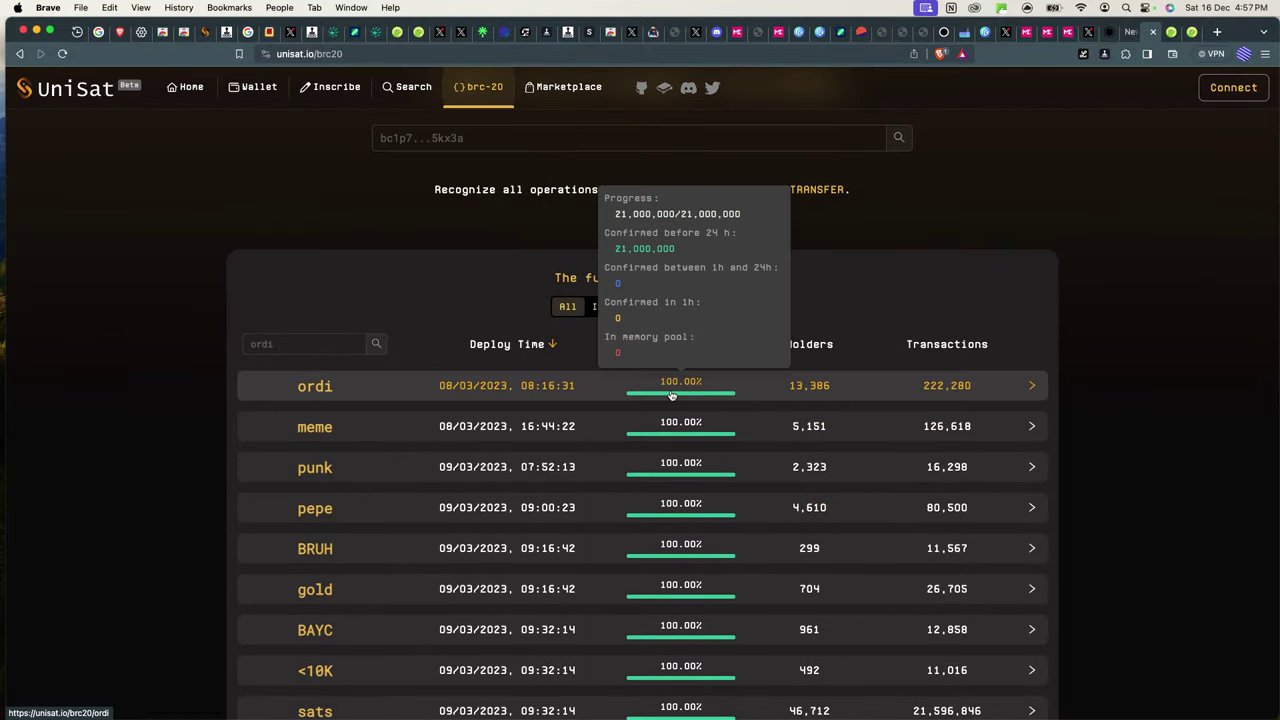
scroll(700, 390, "up", 5)
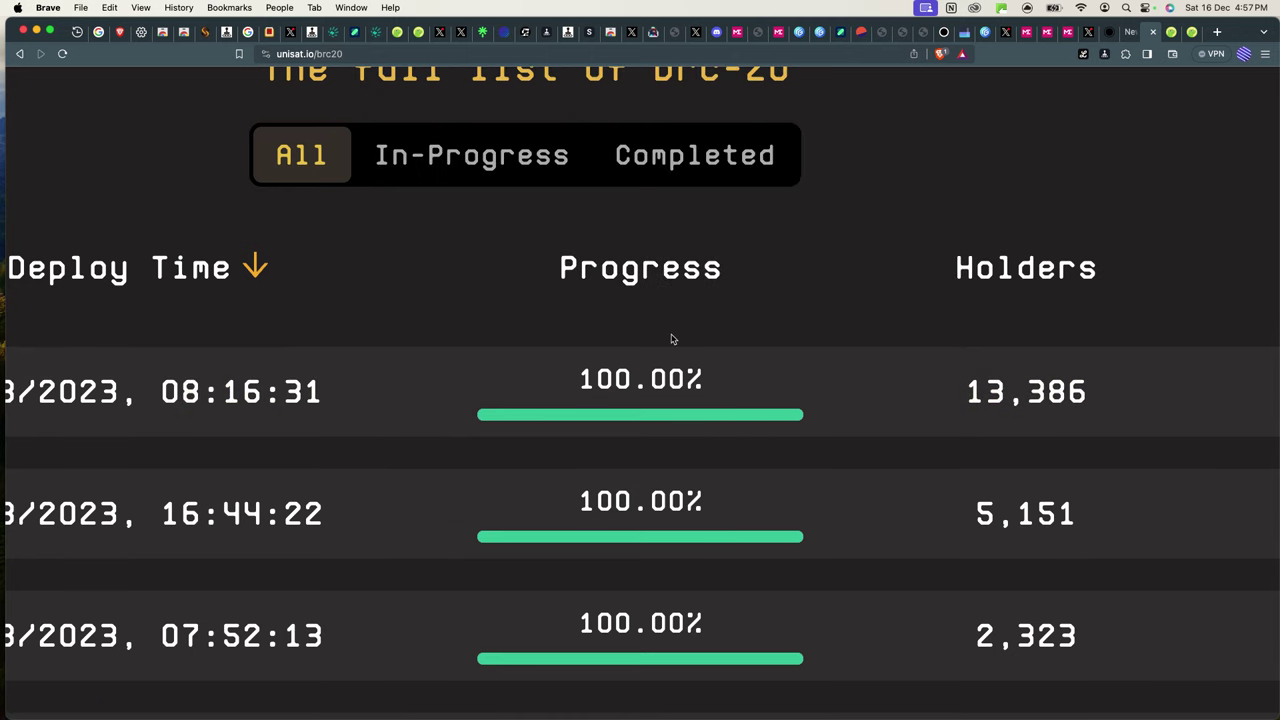
scroll(671, 339, "down", 5)
scroll(671, 339, "up", 2)
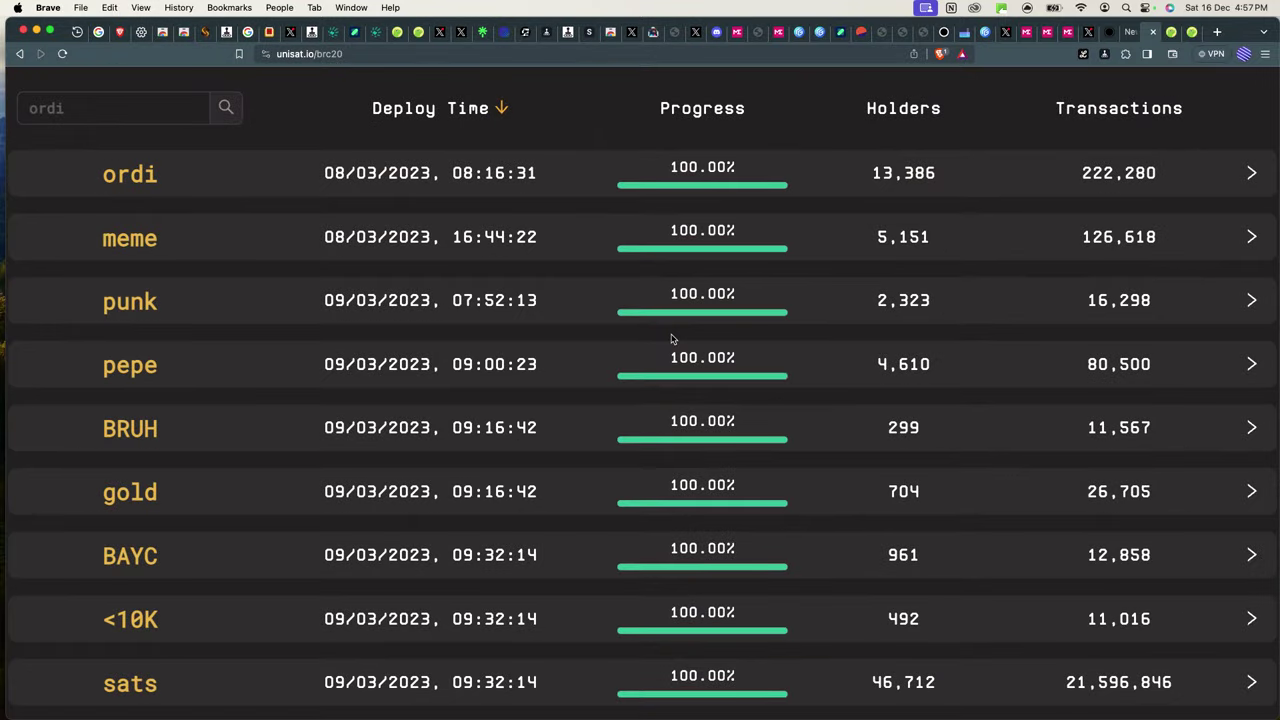
scroll(671, 339, "down", 3)
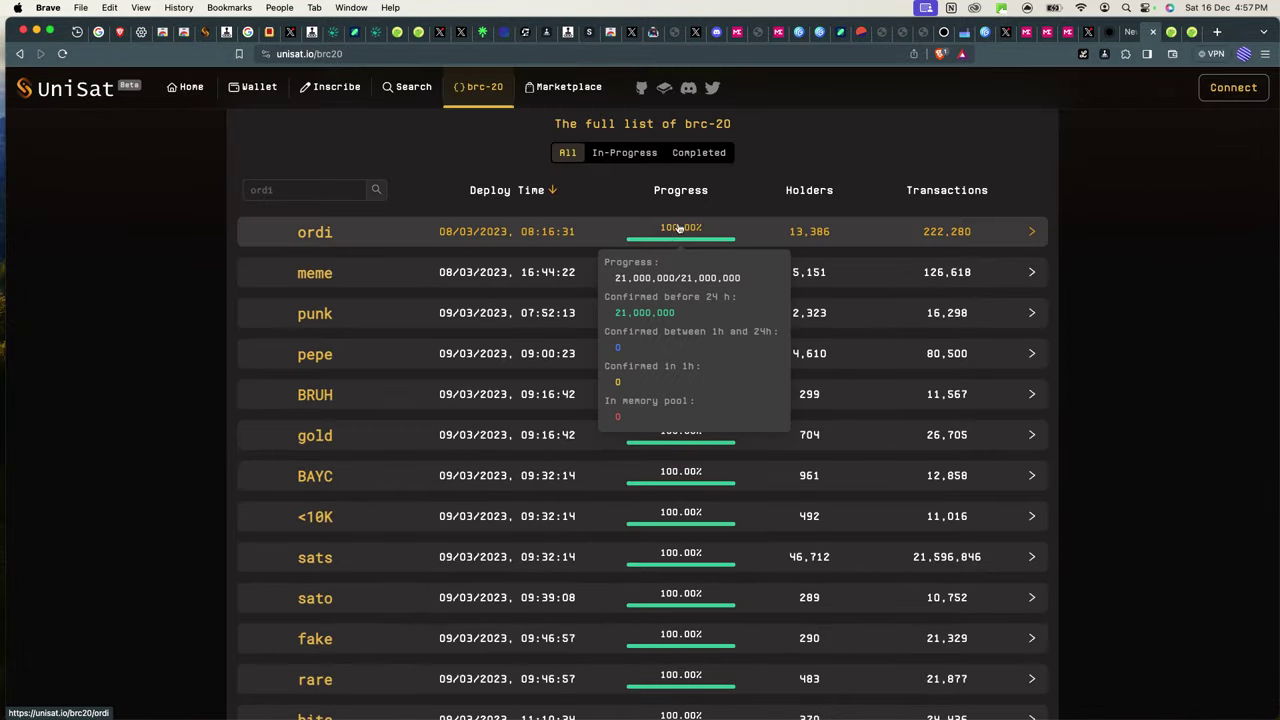
scroll(712, 577, "down", 2)
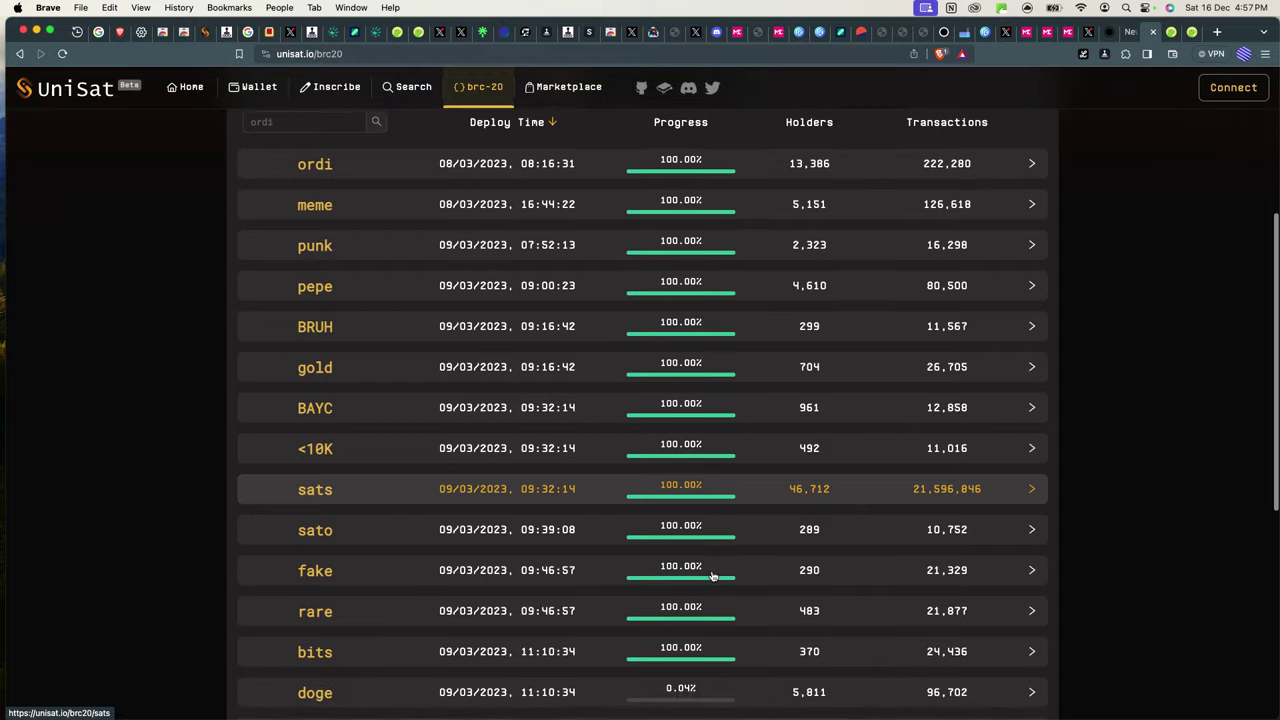
scroll(712, 577, "up", 2)
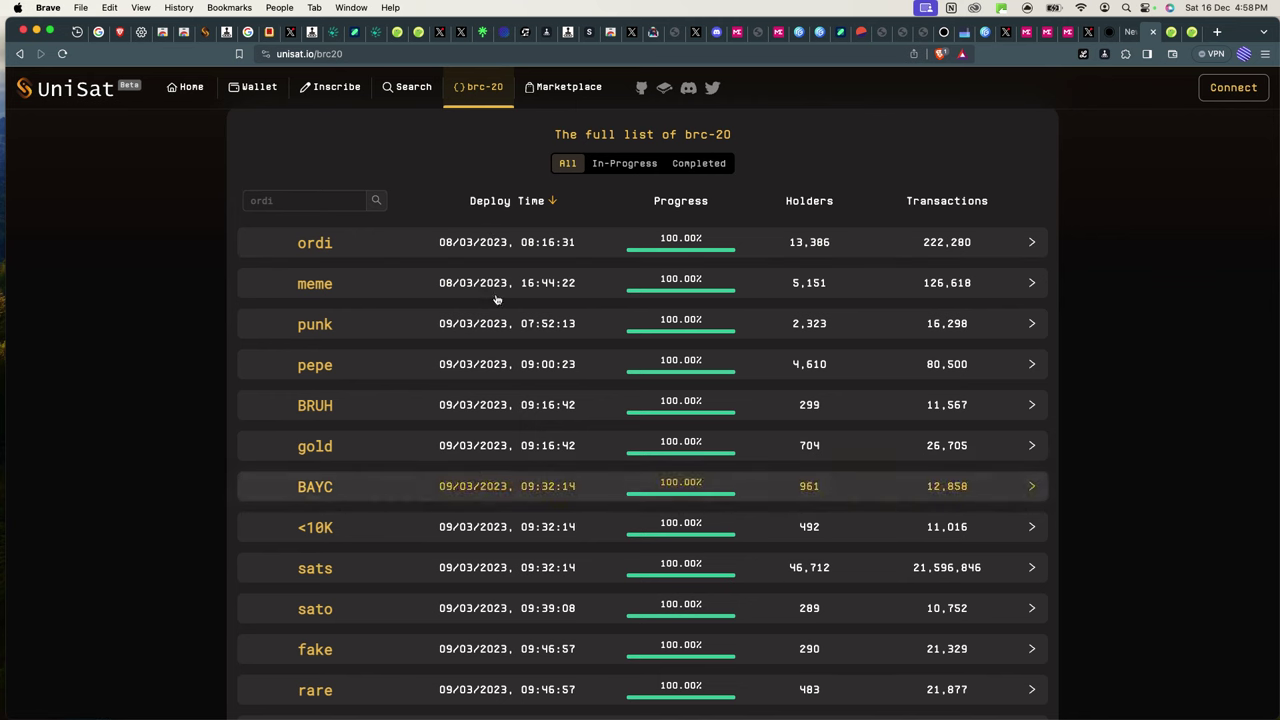
scroll(572, 357, "down", 4)
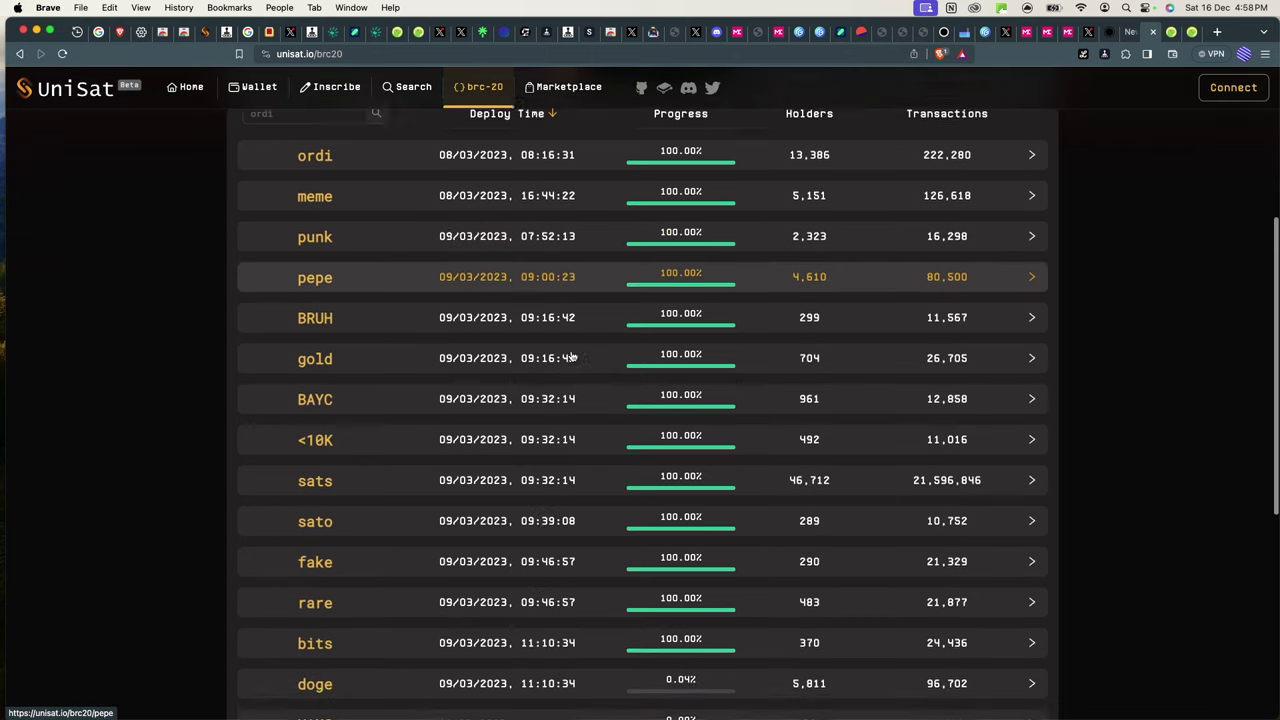
scroll(572, 357, "down", 4)
scroll(572, 357, "up", 10)
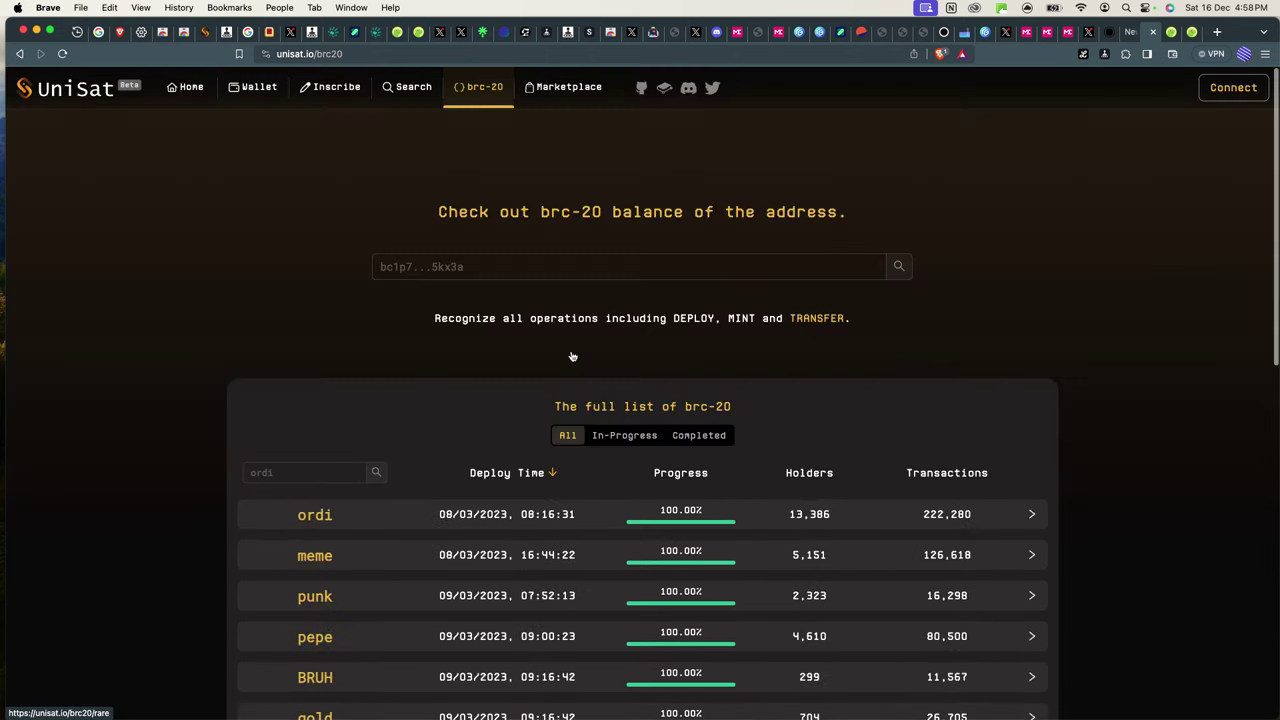
scroll(600, 470, "down", 2)
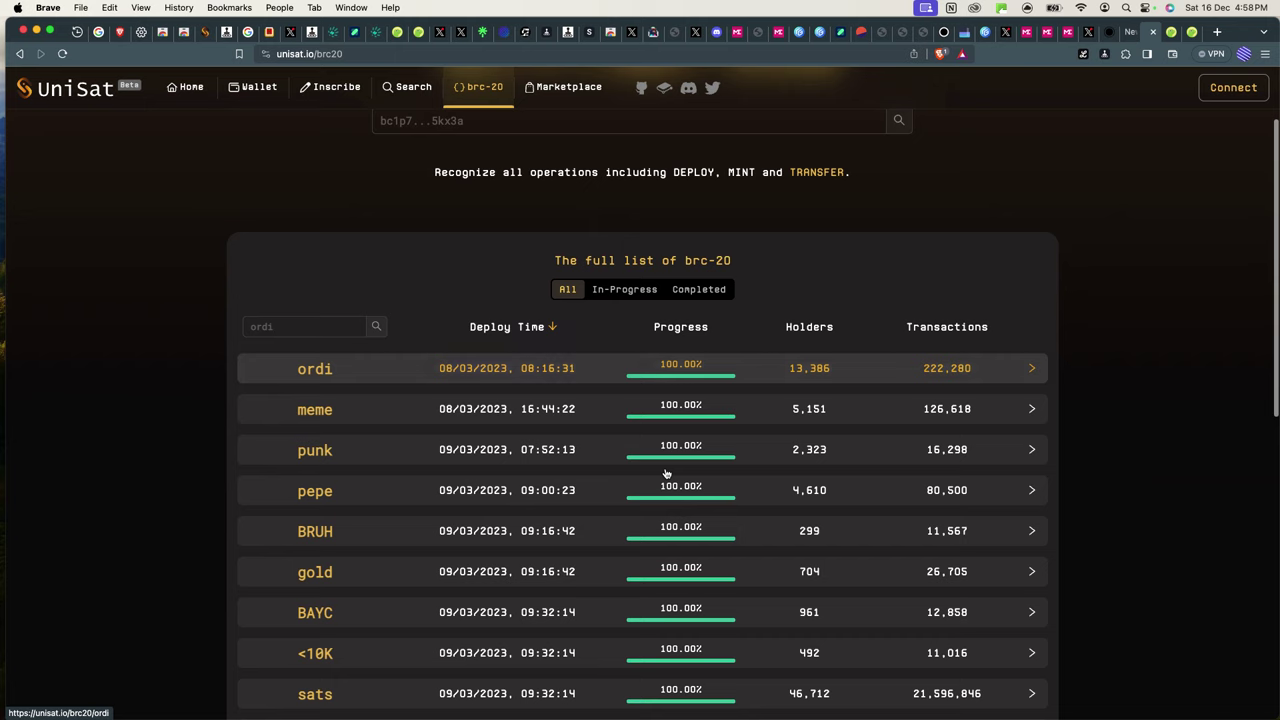
- Filter to In-Progress tokens and go to results page 3, led by LDOS
left_click(616, 289)
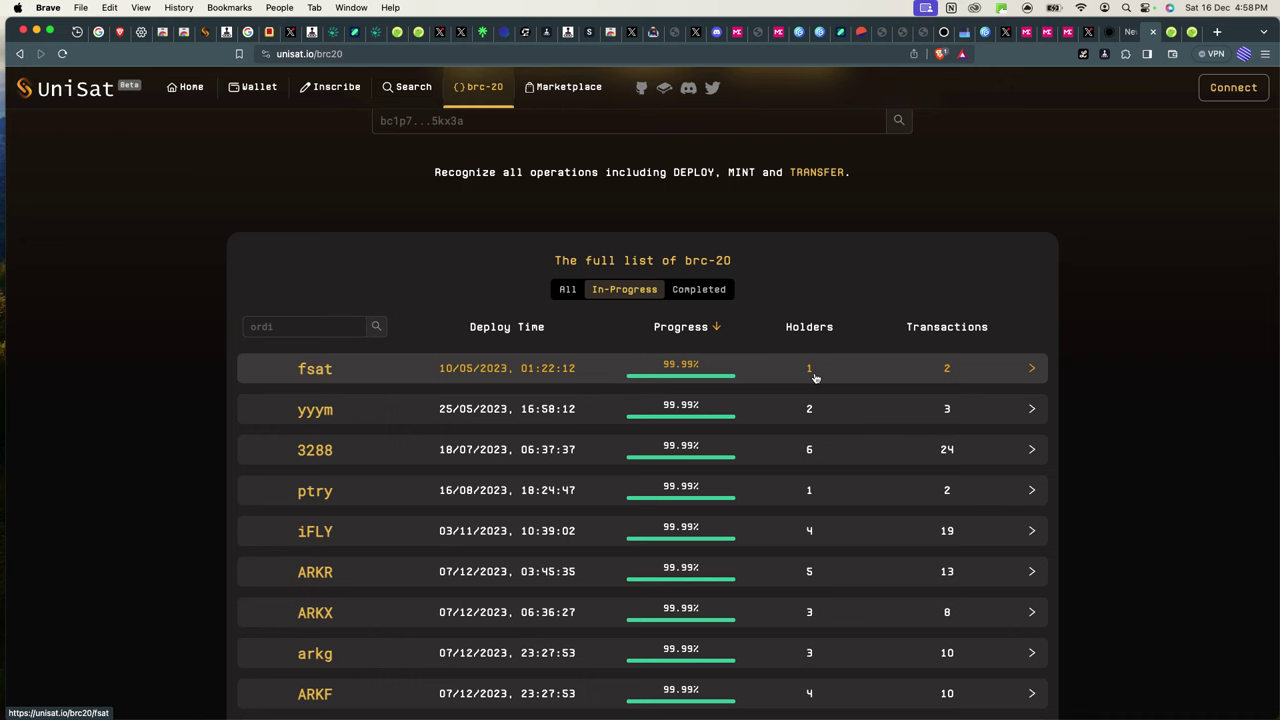
mouse_move(733, 373)
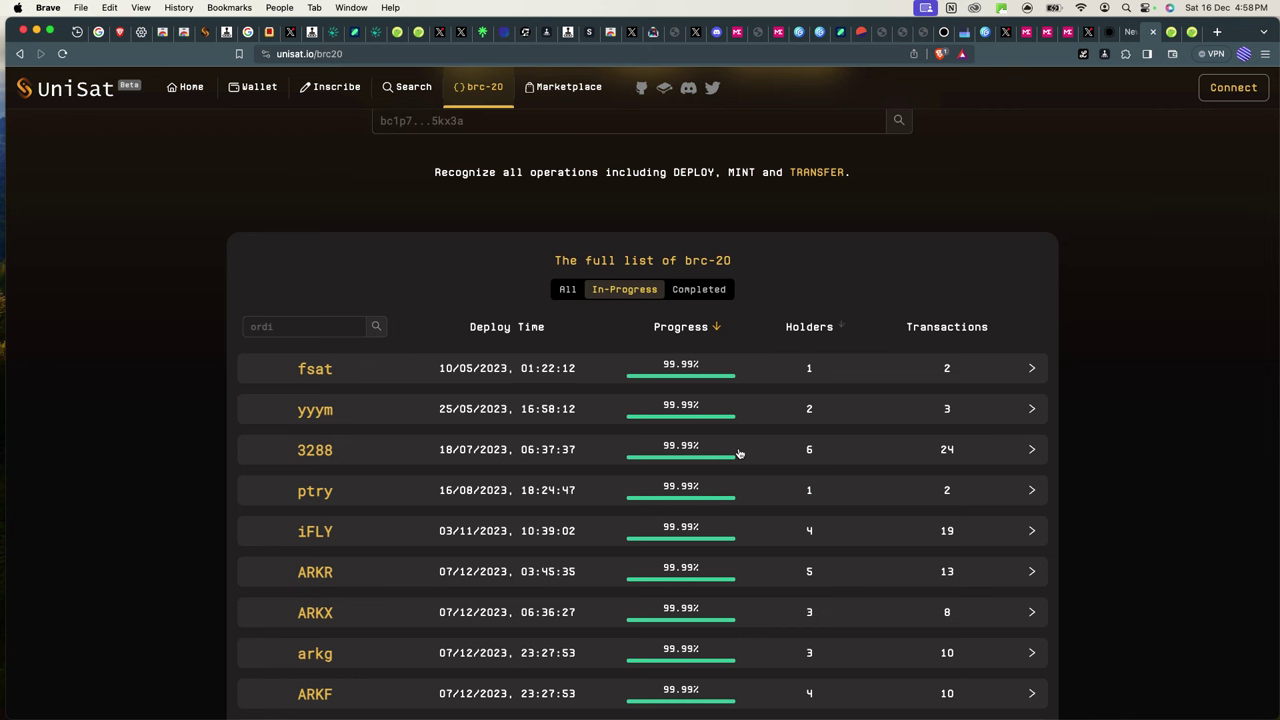
scroll(738, 453, "down", 5)
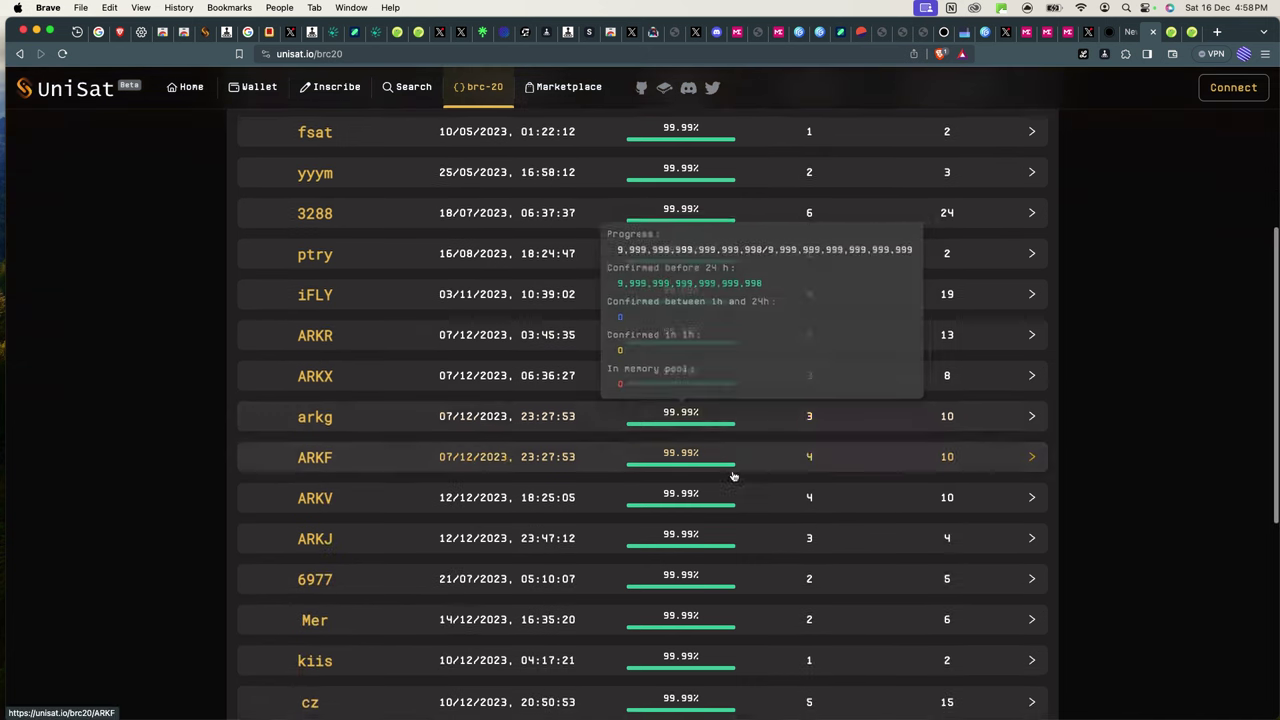
scroll(733, 476, "down", 9)
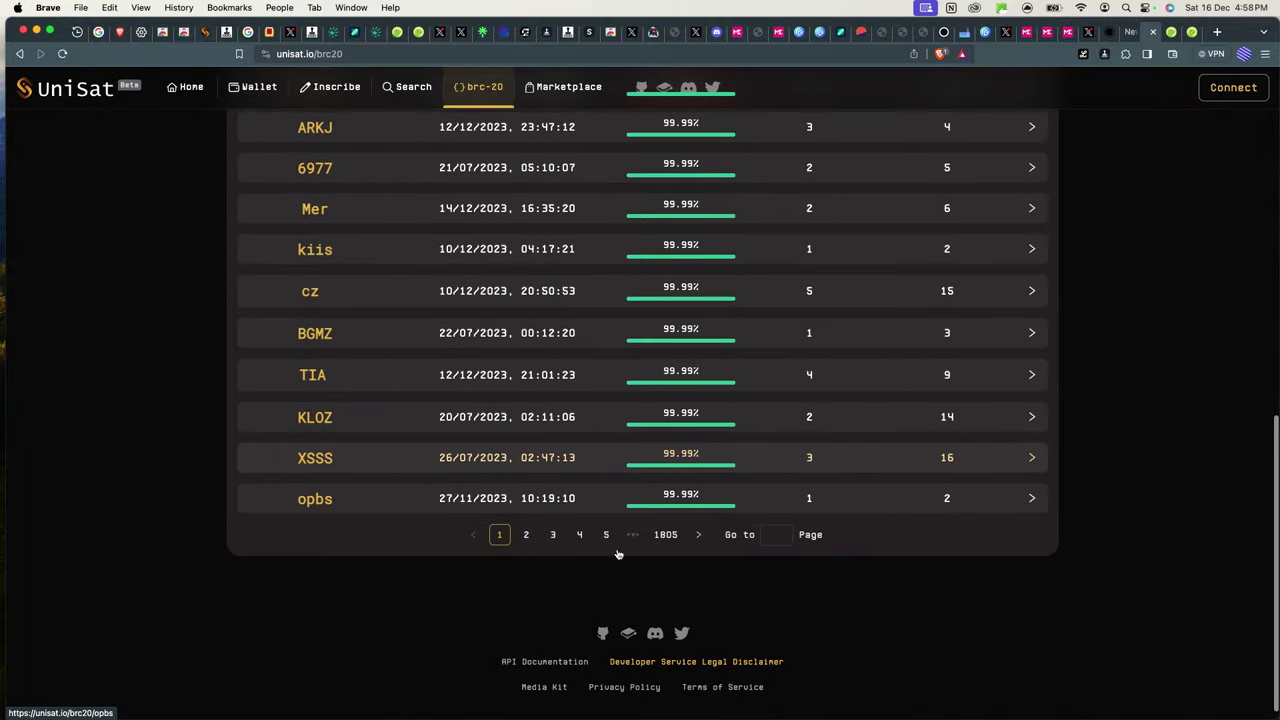
left_click(552, 534)
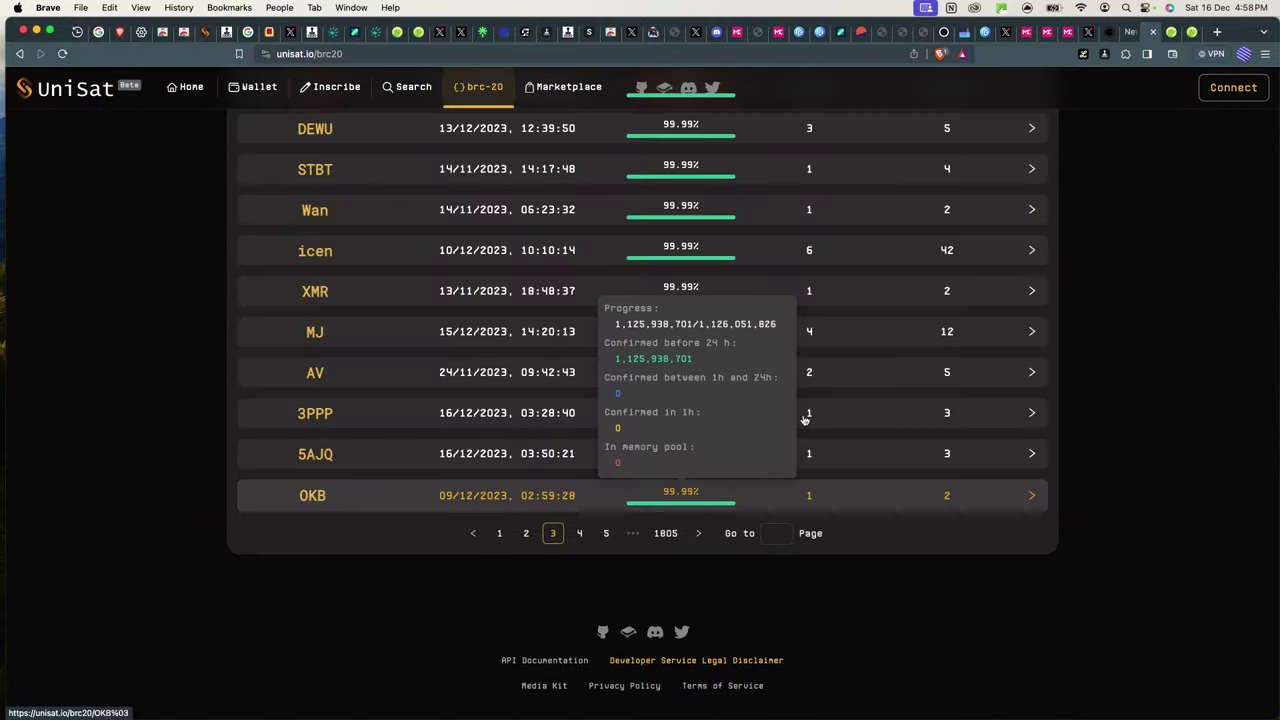
scroll(804, 420, "up", 13)
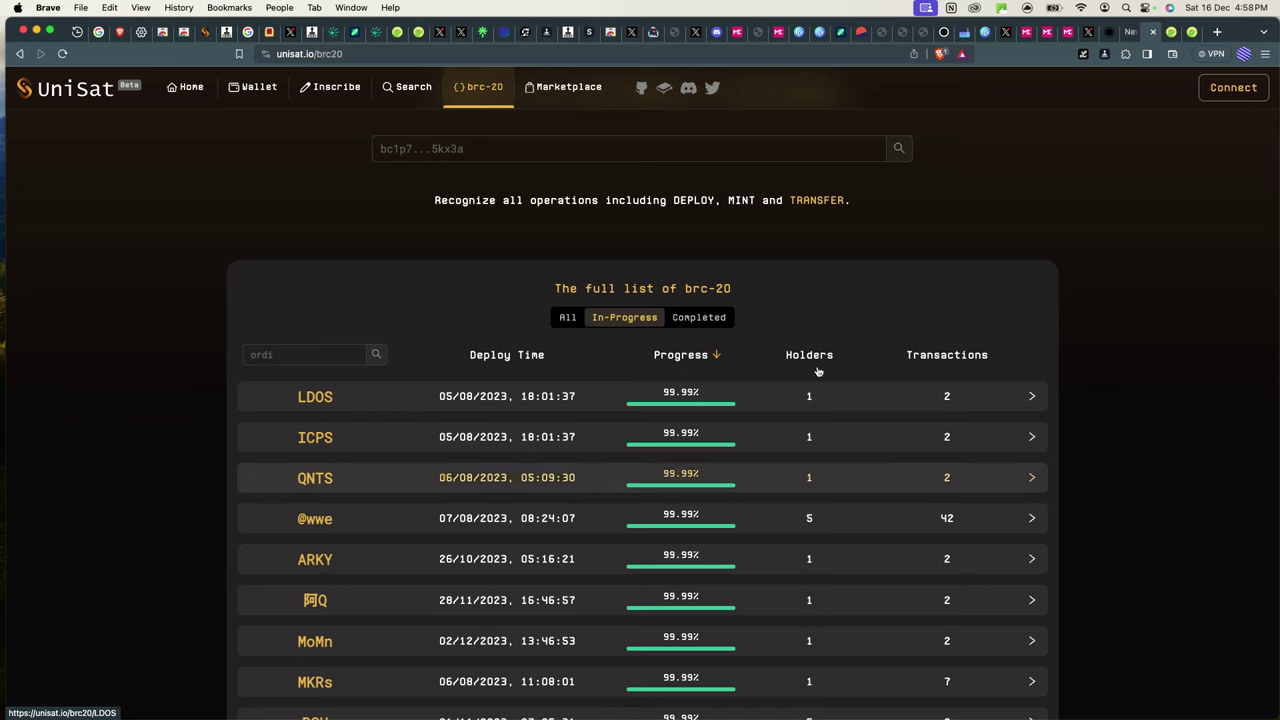
- Sort the in-progress tokens by holder count and scroll down the list
left_click(810, 357)
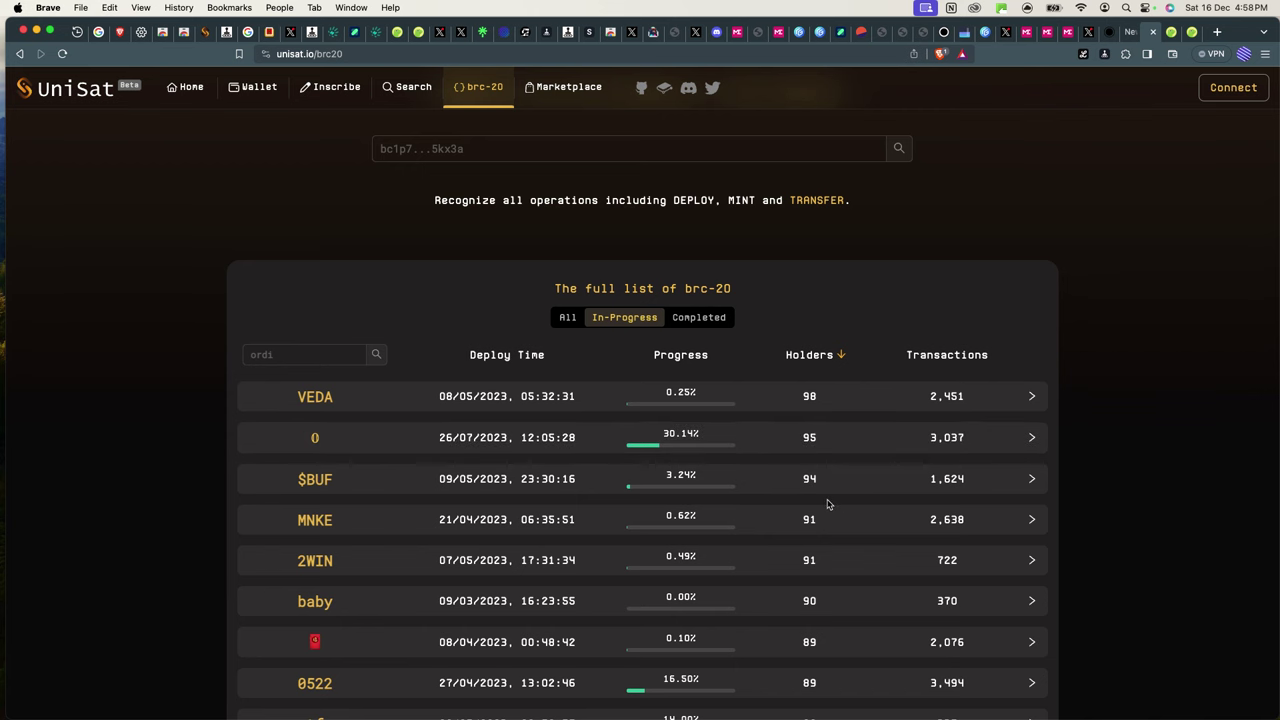
scroll(827, 504, "down", 5)
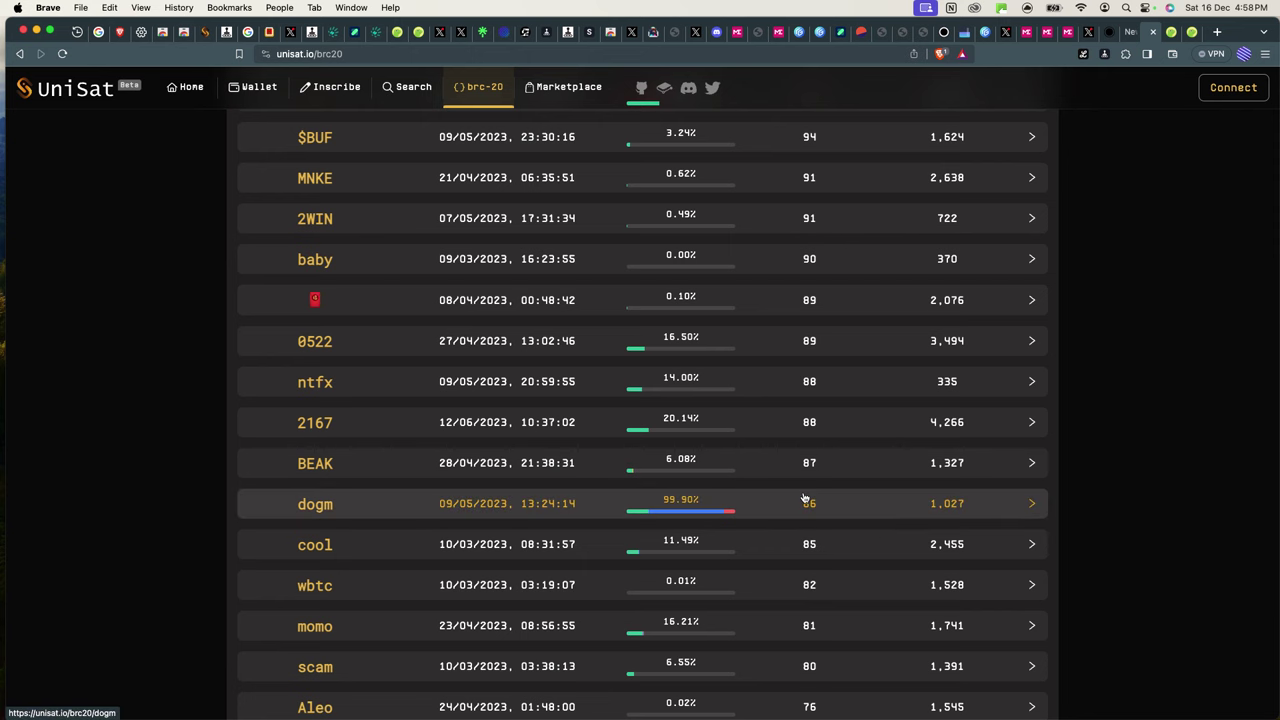
scroll(808, 490, "down", 2)
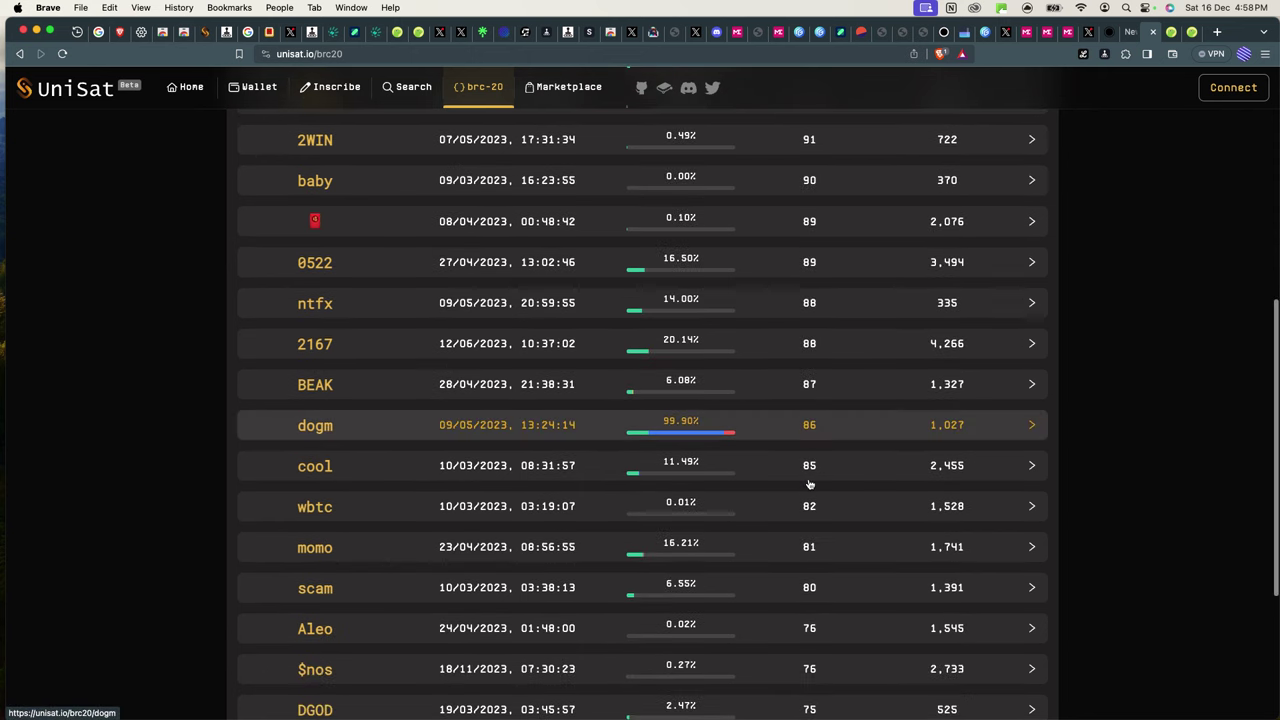
scroll(809, 484, "down", 3)
scroll(810, 484, "up", 10)
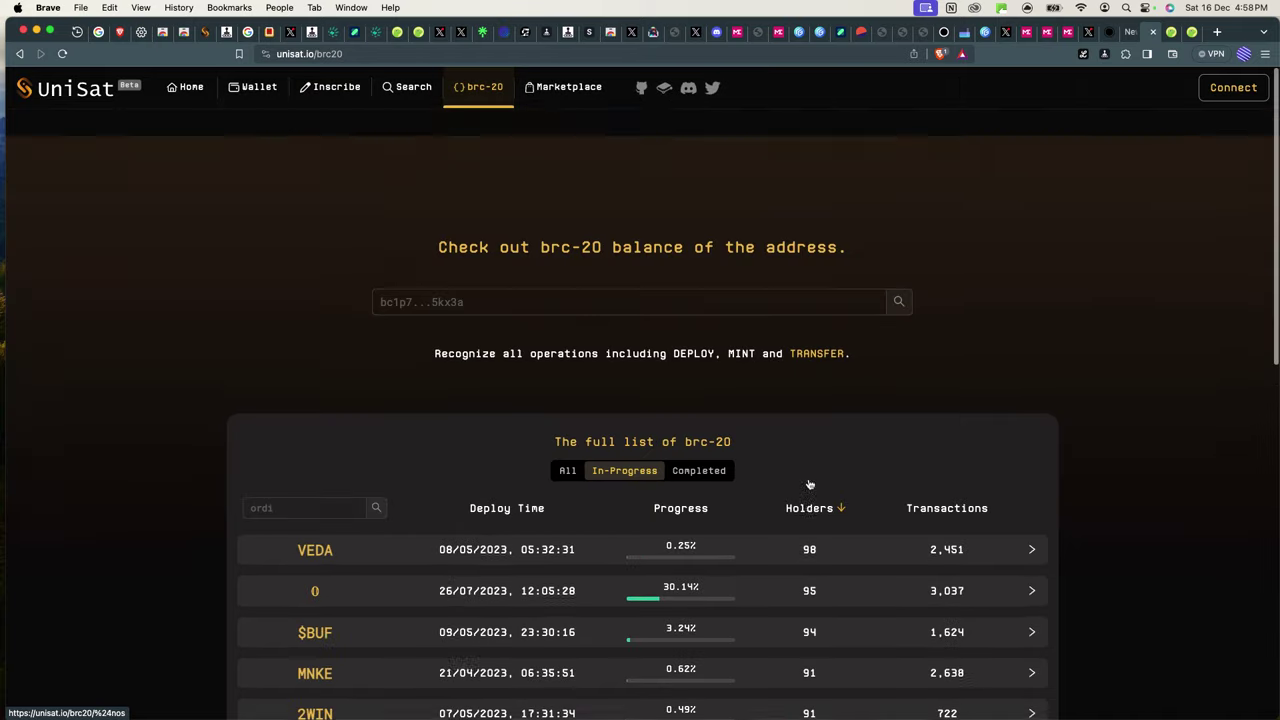
scroll(810, 484, "down", 1)
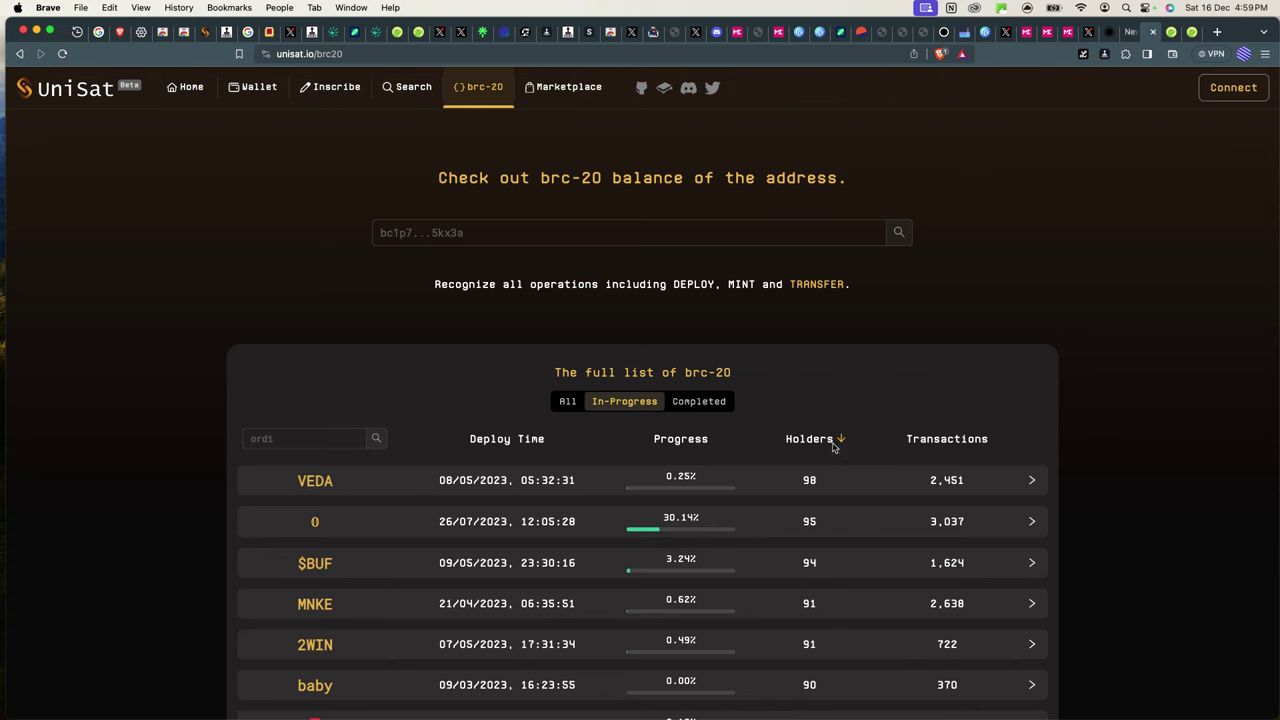
- Re-sort by Progress, then Deploy Time, then Holders, putting VEDA with 98 holders first
left_click(680, 441)
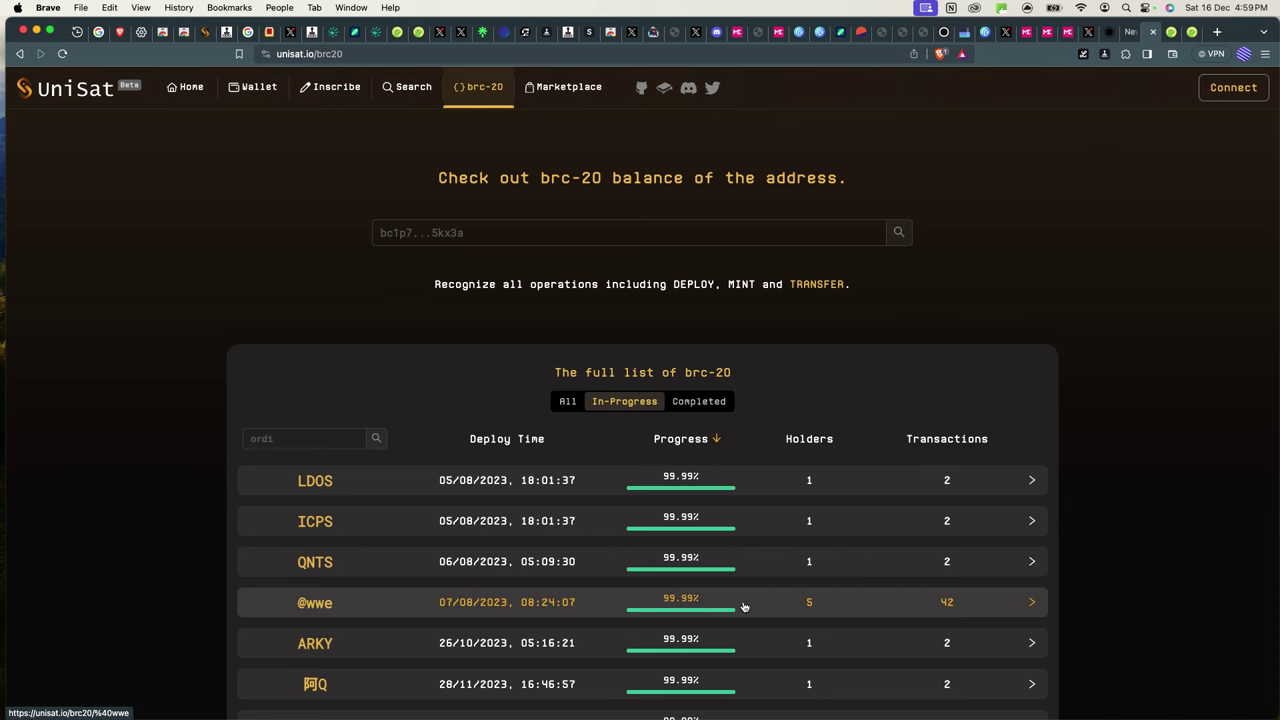
left_click(506, 441)
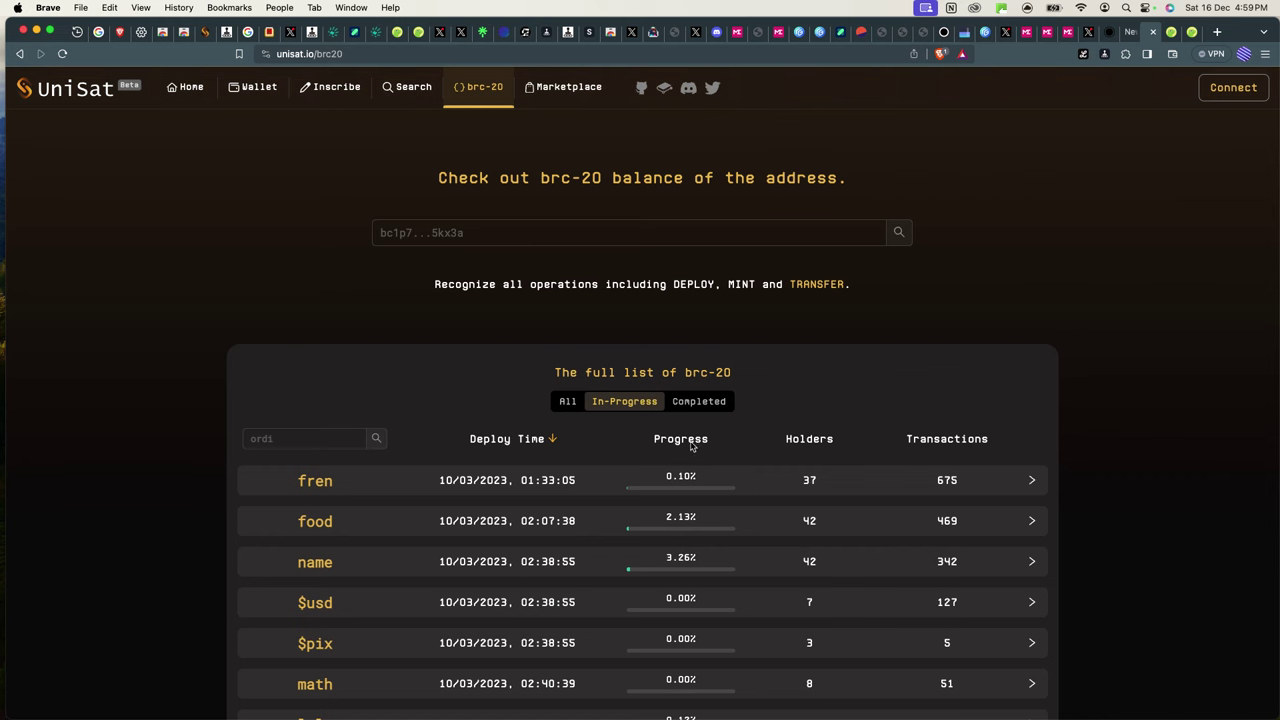
left_click(826, 442)
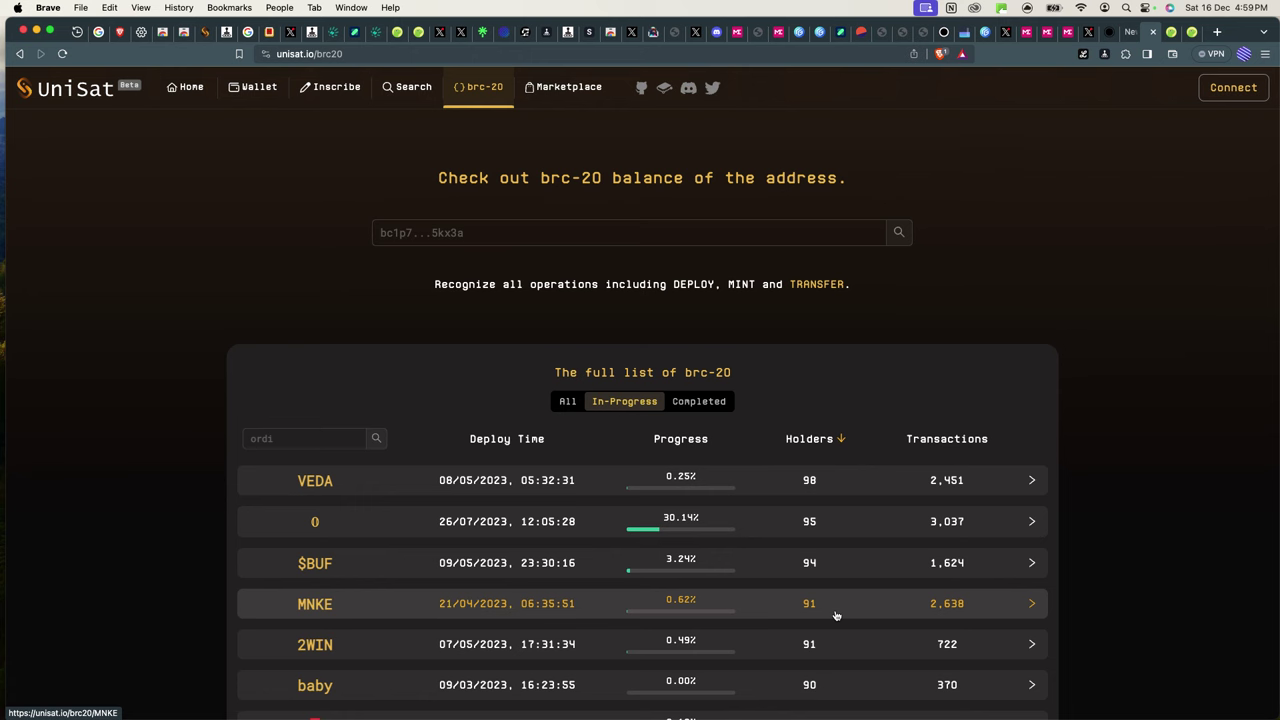
scroll(836, 615, "down", 10)
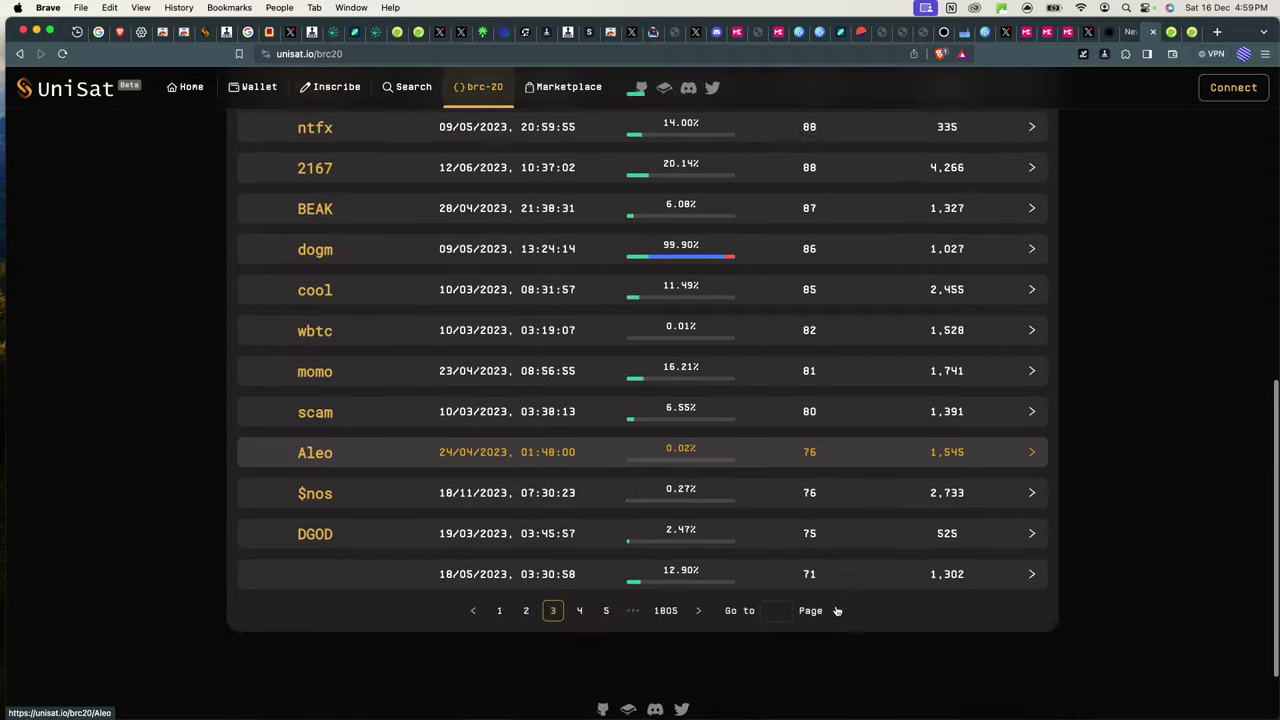
scroll(837, 611, "up", 10)
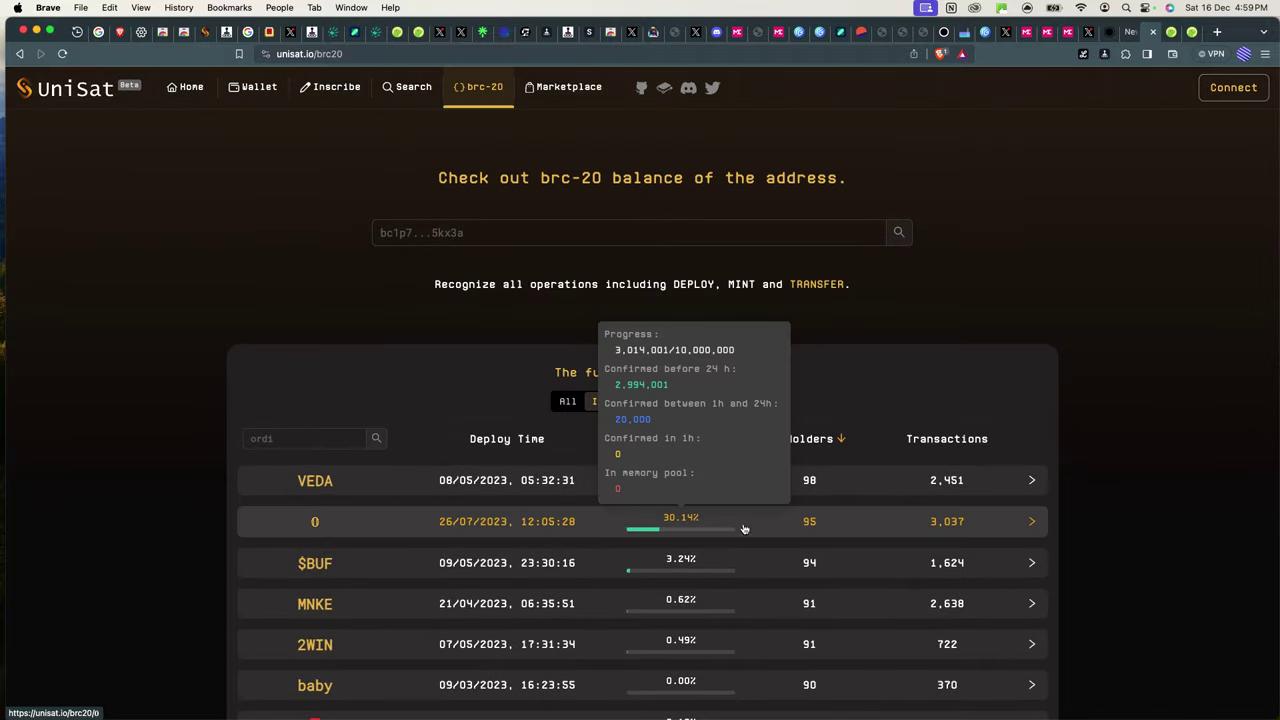
- Open VEDA's token page and connect the UniSat Wallet by signing the request
left_click(829, 485)
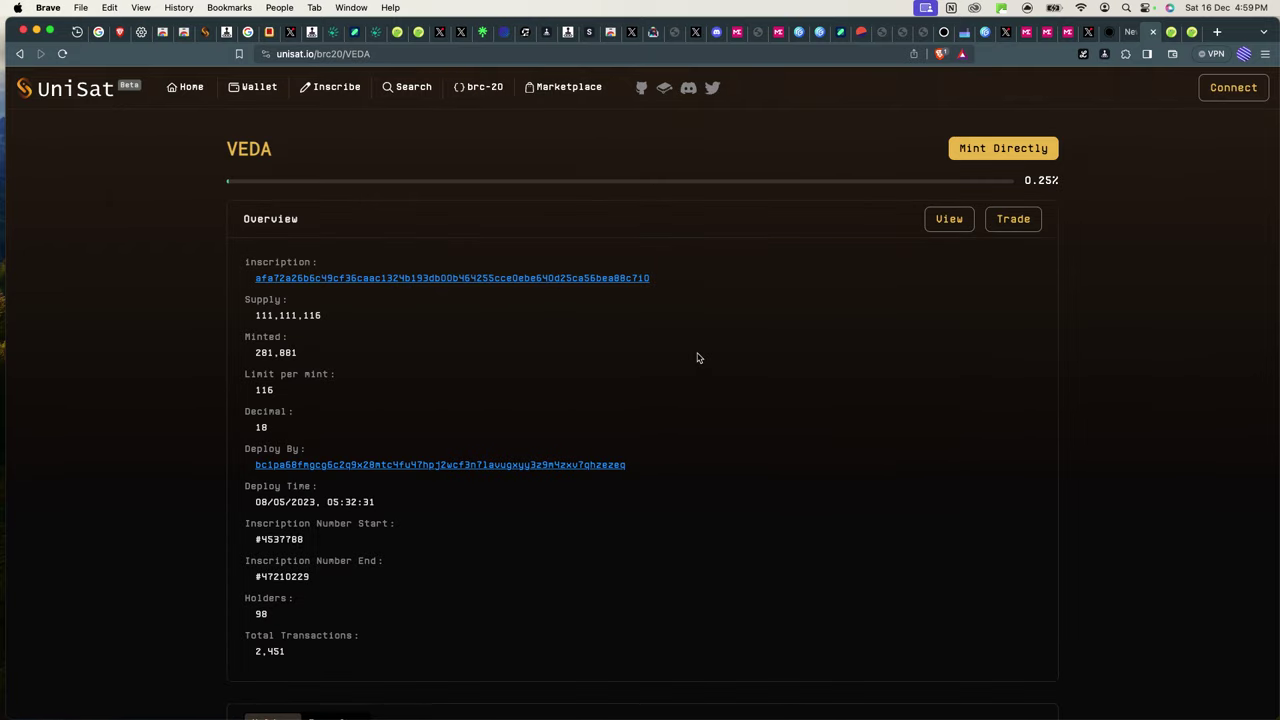
left_click(1220, 96)
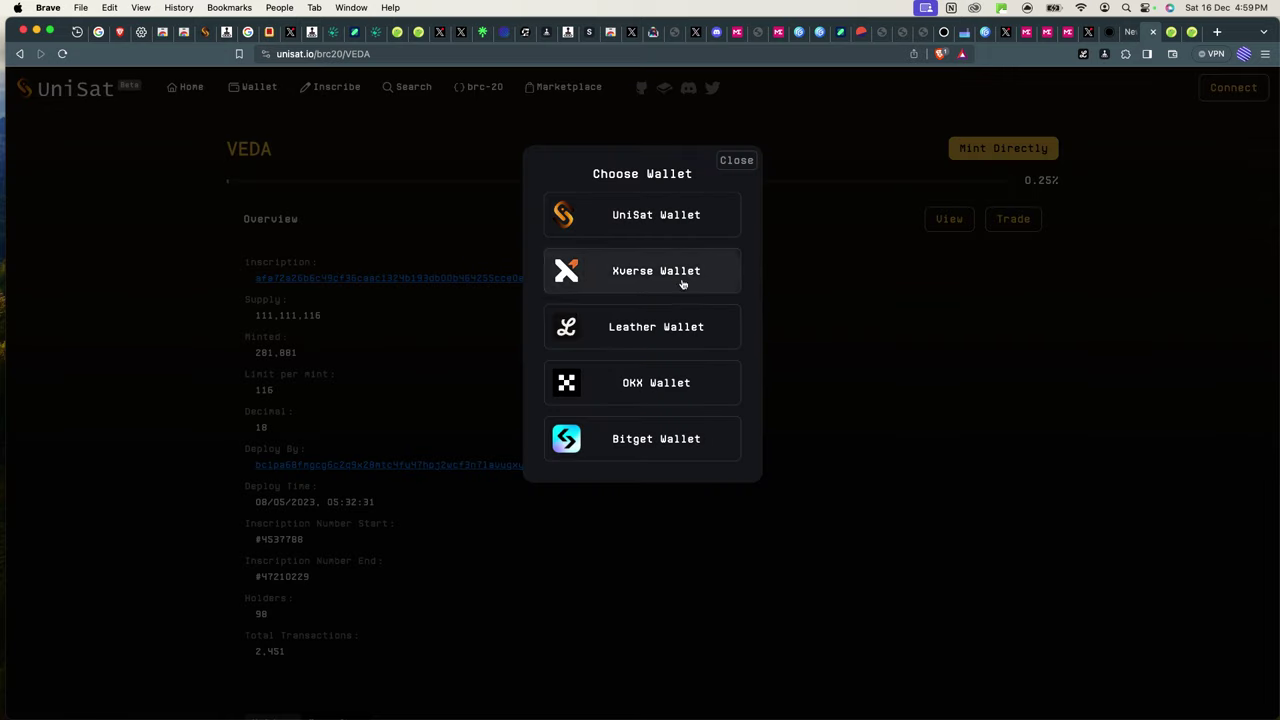
left_click(658, 230)
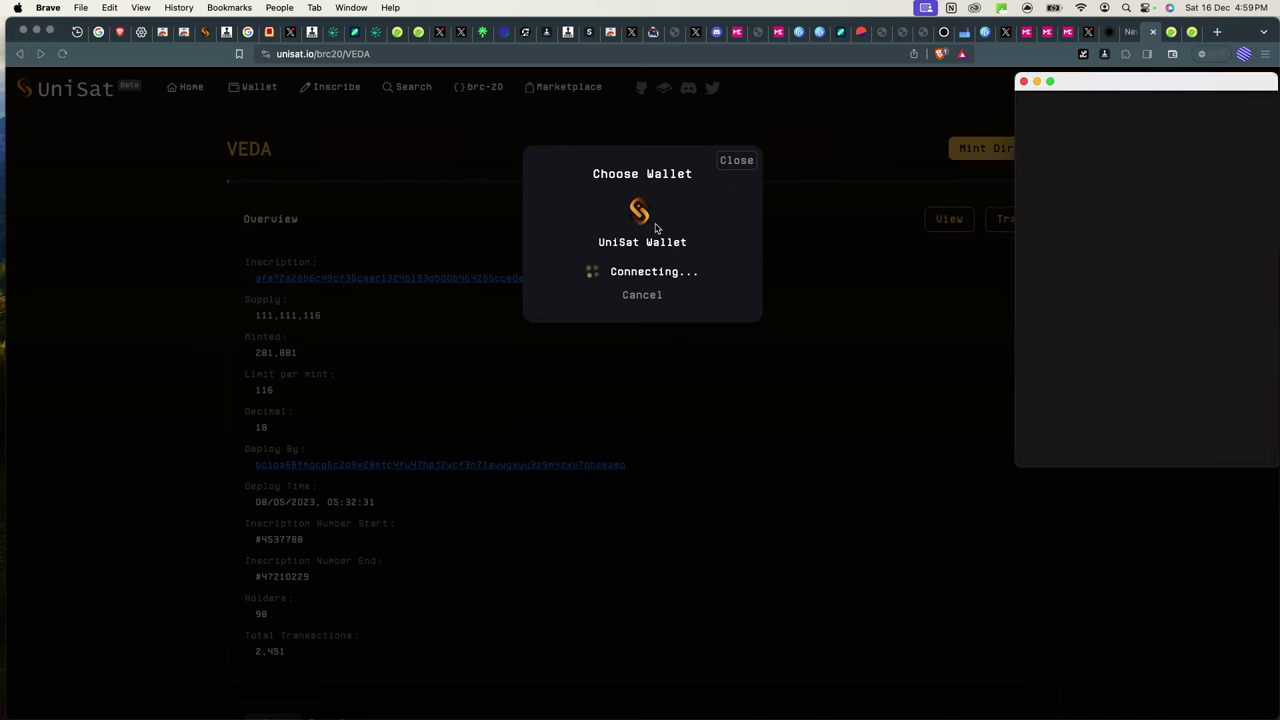
left_click(1216, 446)
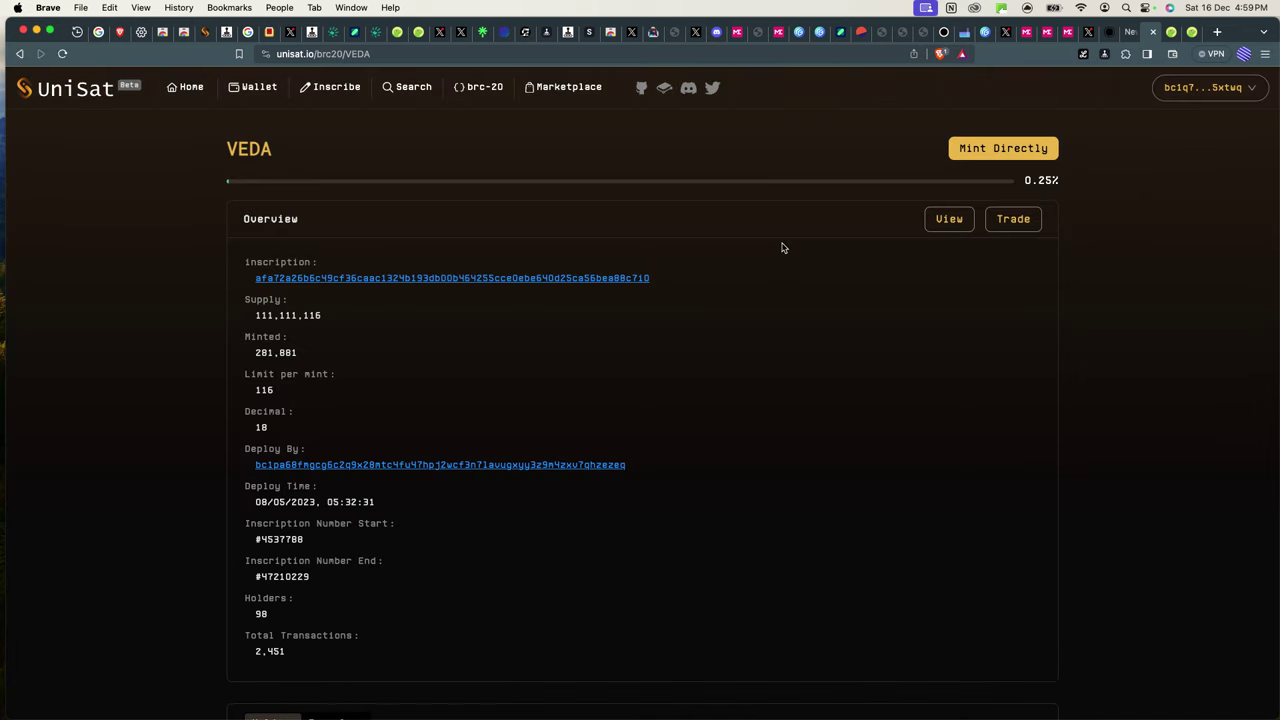
- Check VEDA's 116 limit per mint, then reopen the Mint Directly form
left_click(988, 150)
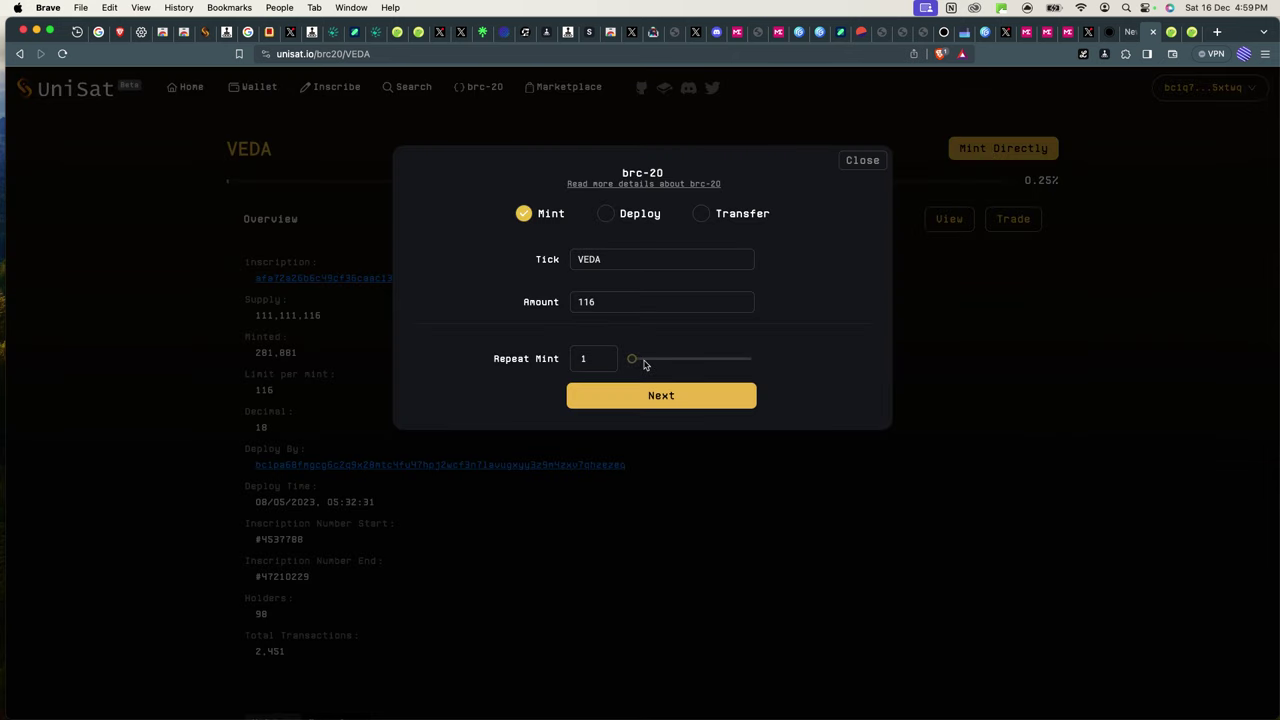
left_click(862, 163)
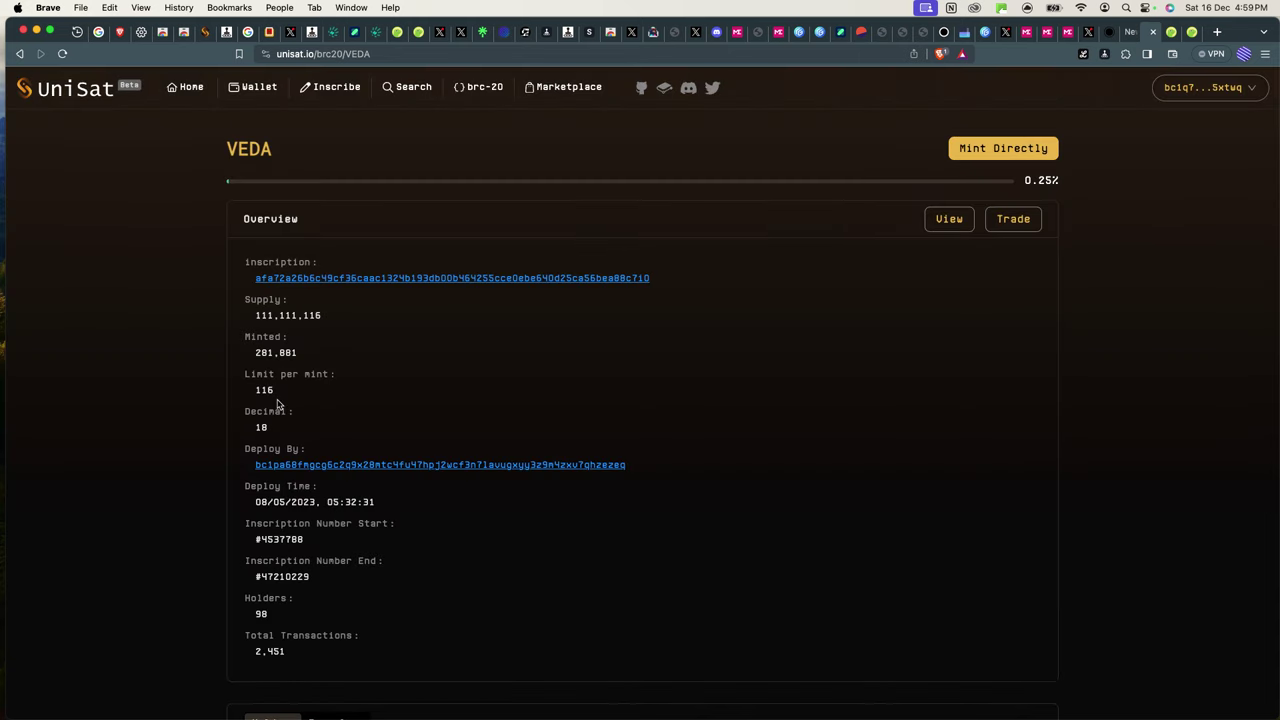
scroll(277, 403, "up", 5)
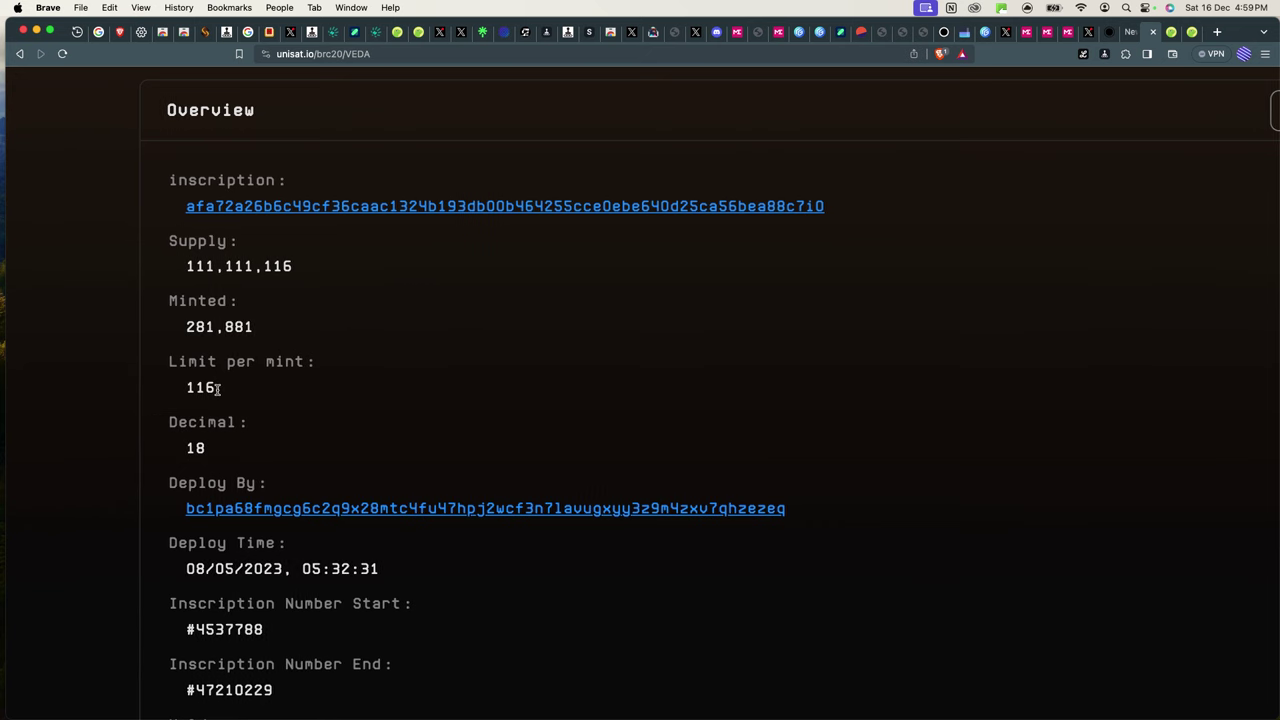
mouse_move(217, 389)
left_mouse_down()
mouse_move(177, 389)
mouse_move(192, 390)
left_mouse_up()
left_click(190, 391)
scroll(574, 293, "down", 5)
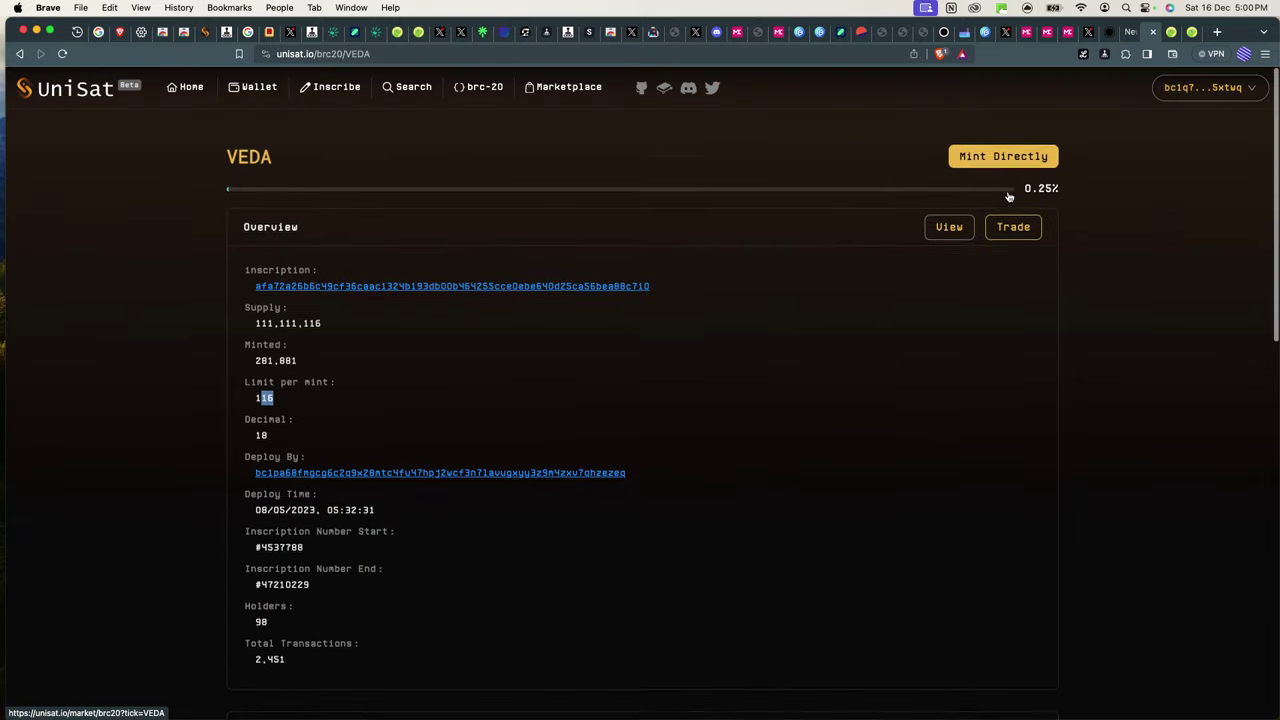
left_click(997, 151)
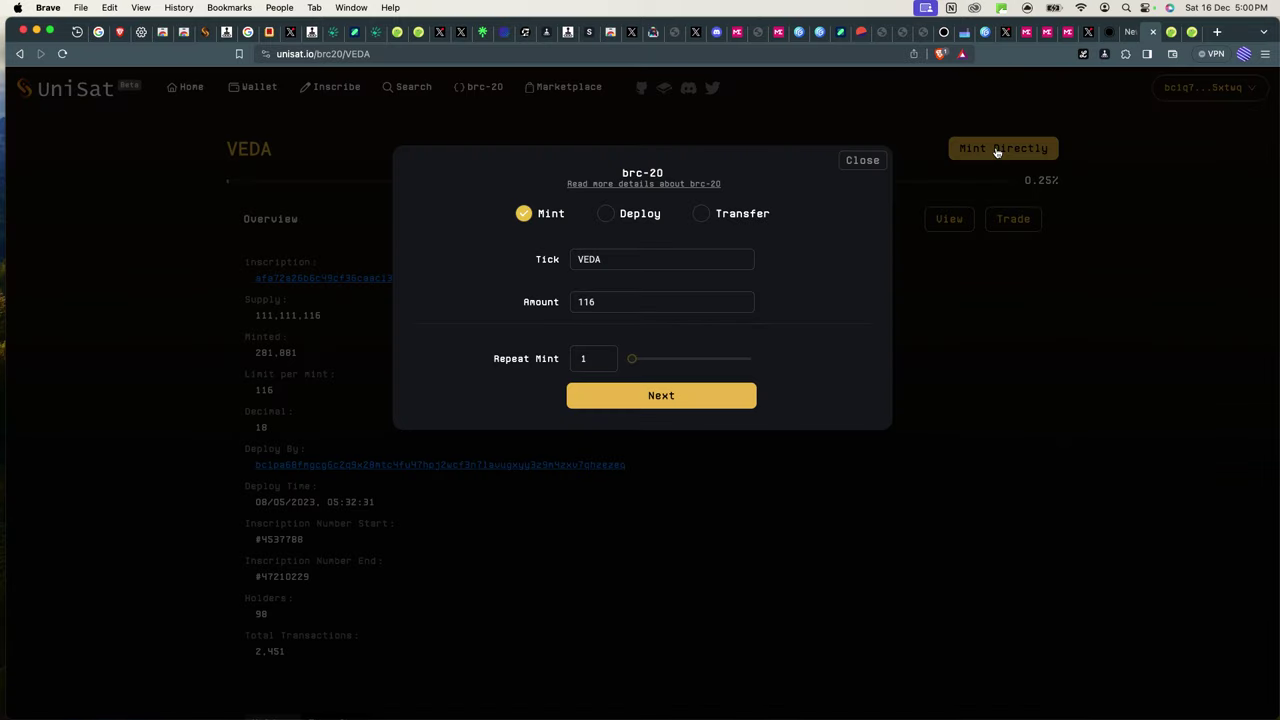
- Try Repeat Mint at maximum and at 200, then lower it, leaving Amount at 116
left_click(617, 302)
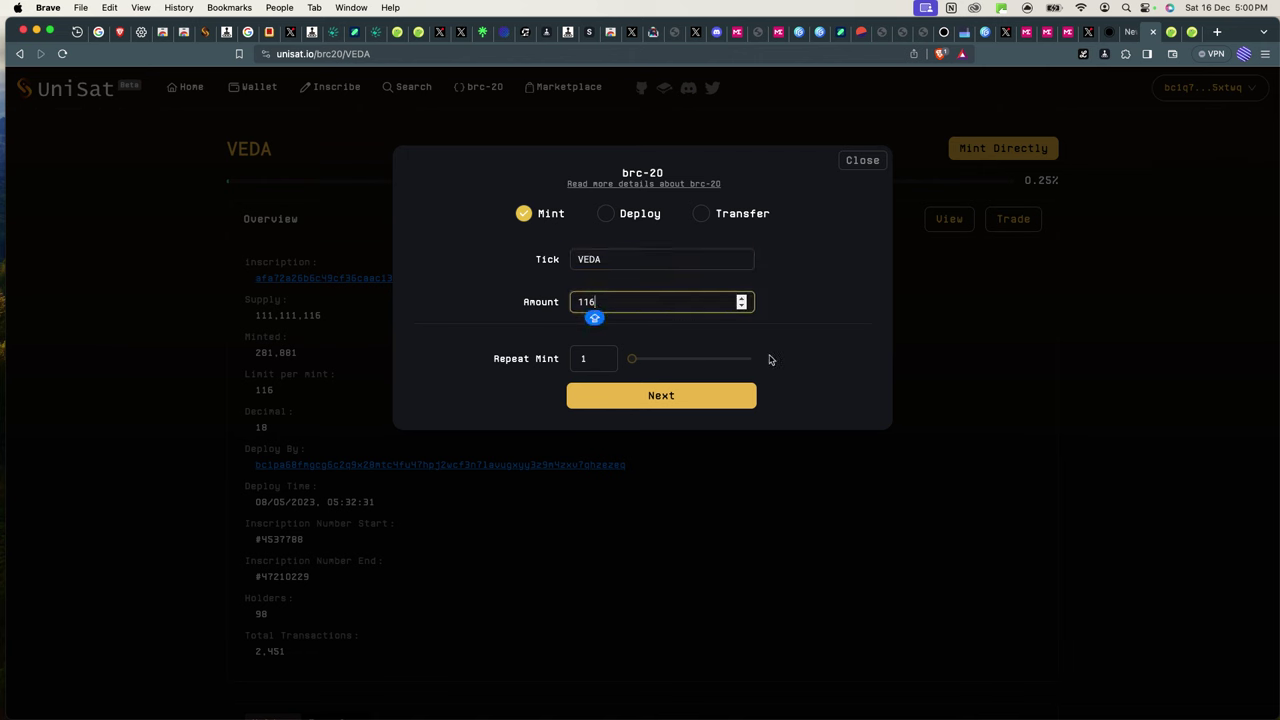
left_click(828, 349)
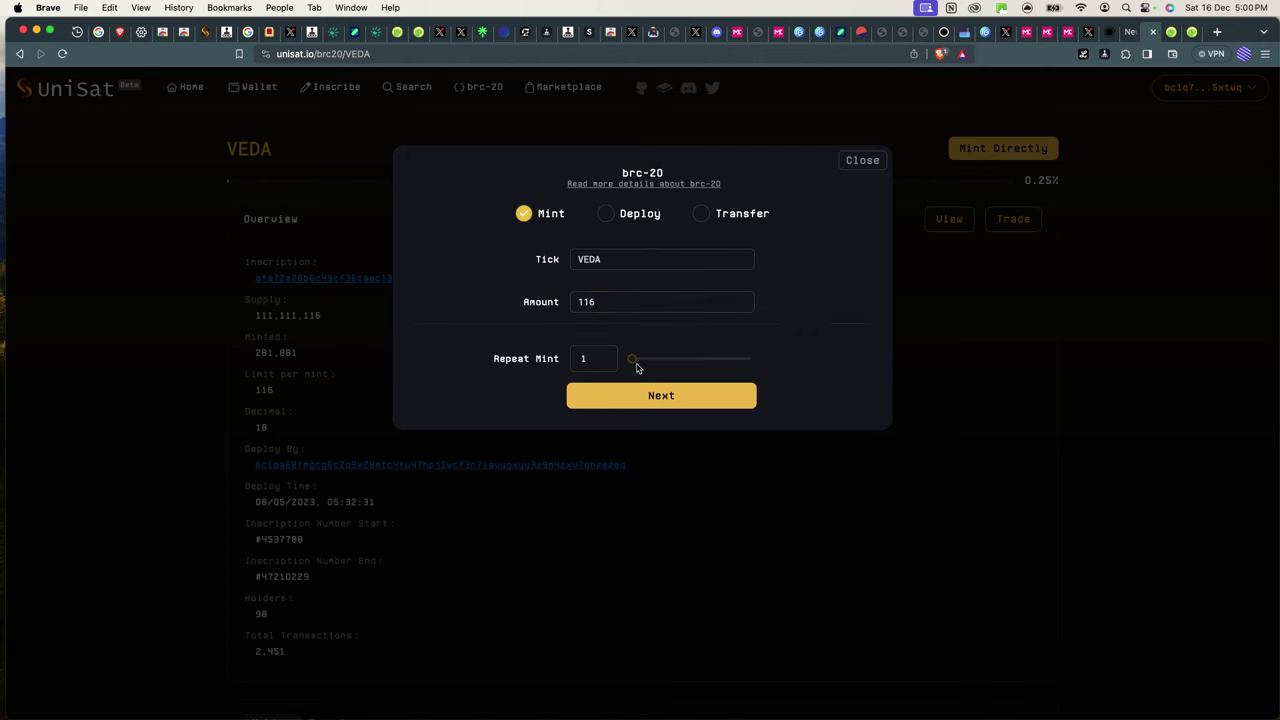
mouse_move(633, 362)
left_click_drag(632, 360, 670, 357)
left_click(605, 360)
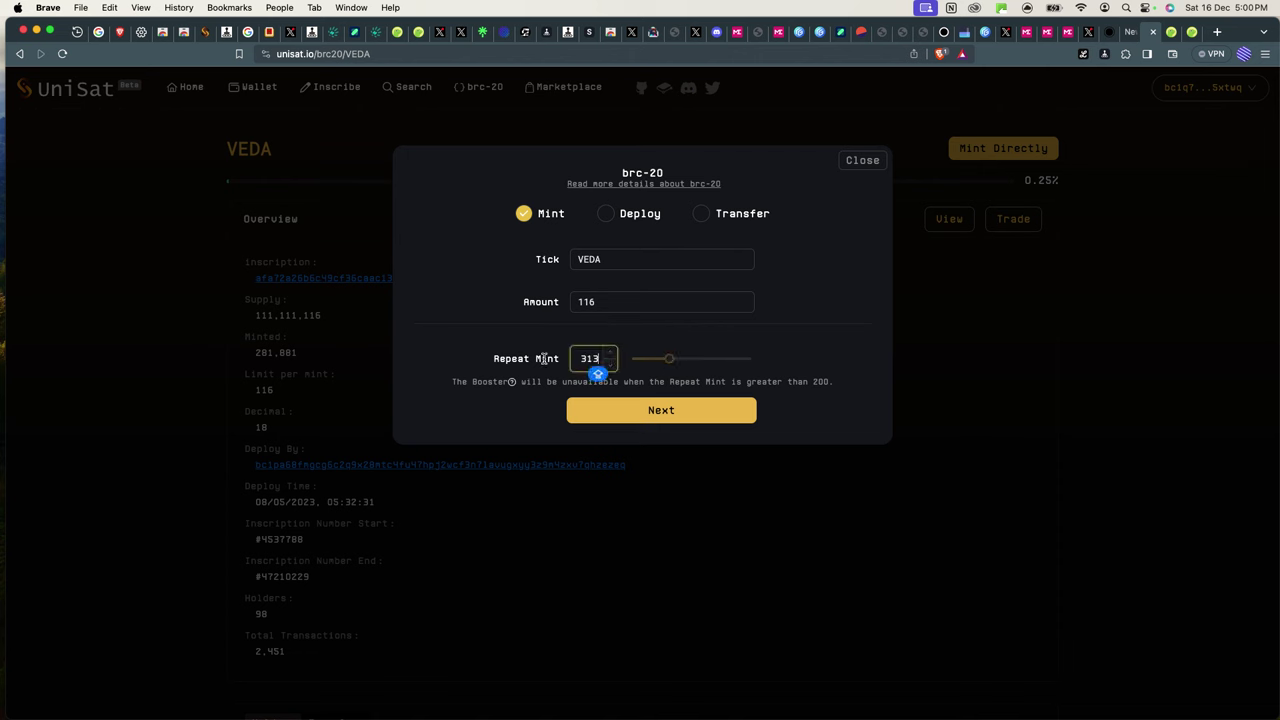
key("BackSpace")
type("2")
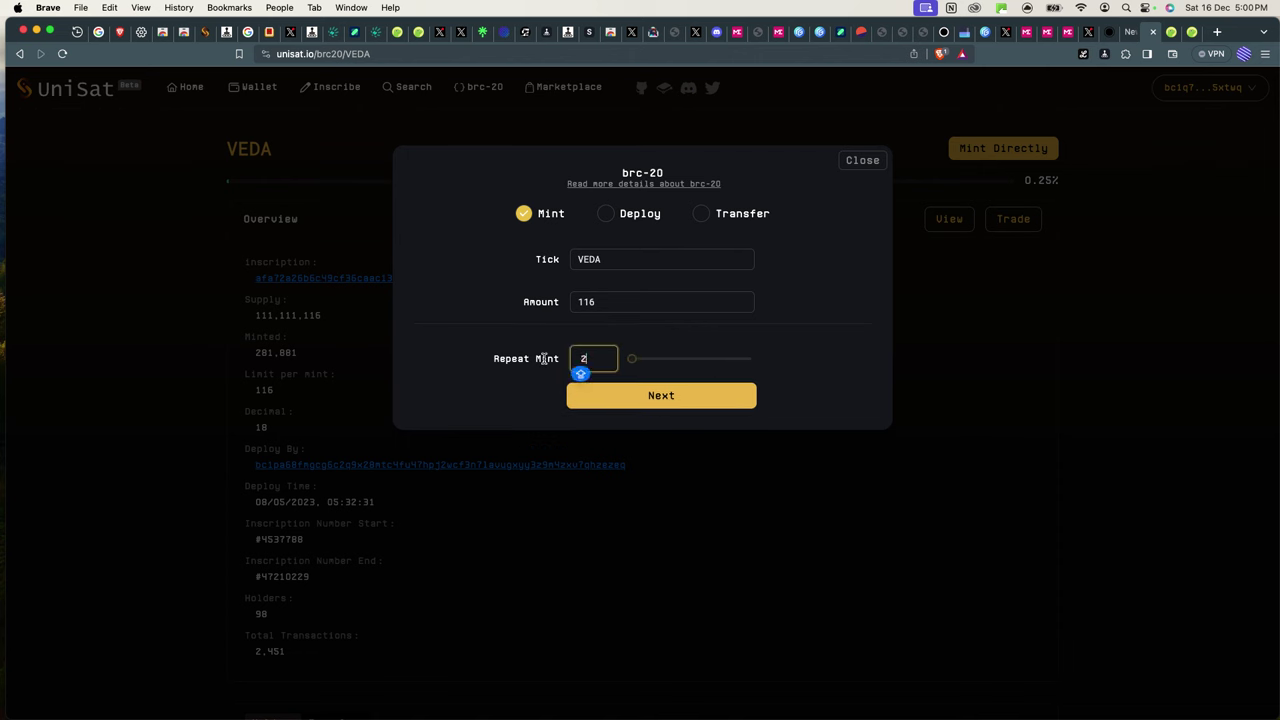
type("00")
left_click(789, 349)
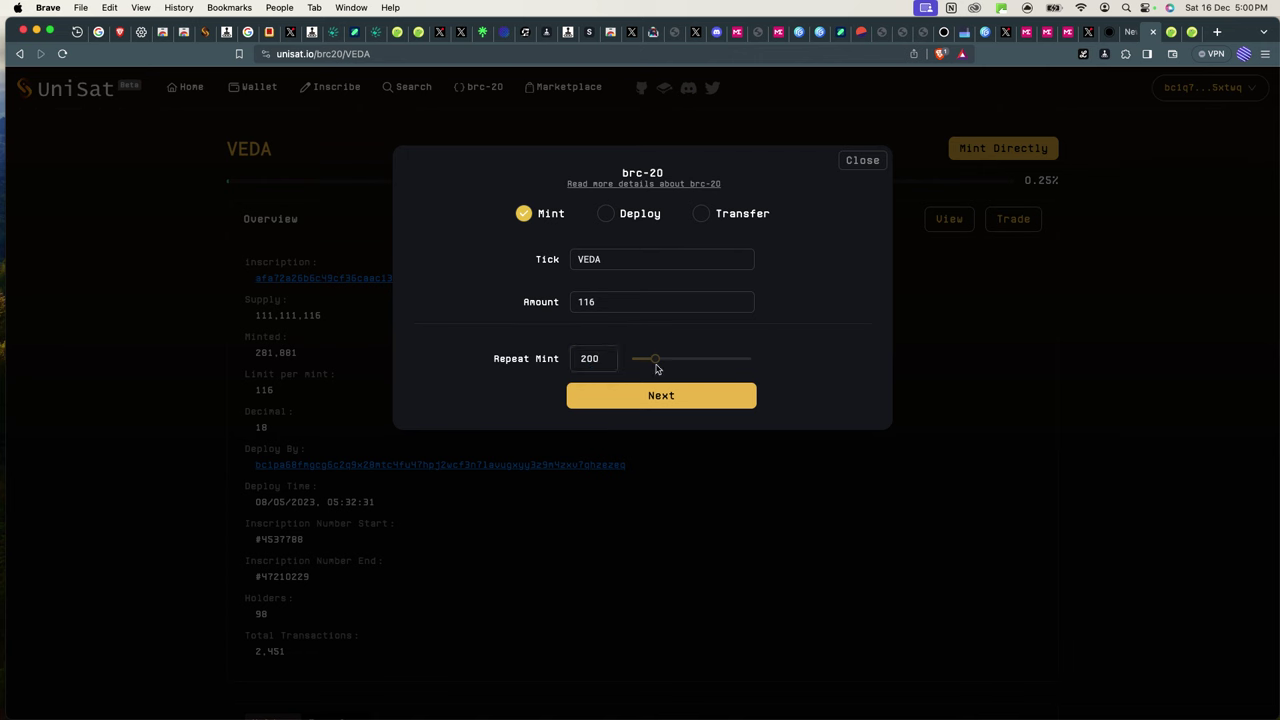
left_click_drag(656, 361, 580, 363)
- Verify Amount 116 and Repeat Mint 1, then proceed to review the inscription
left_click(604, 303)
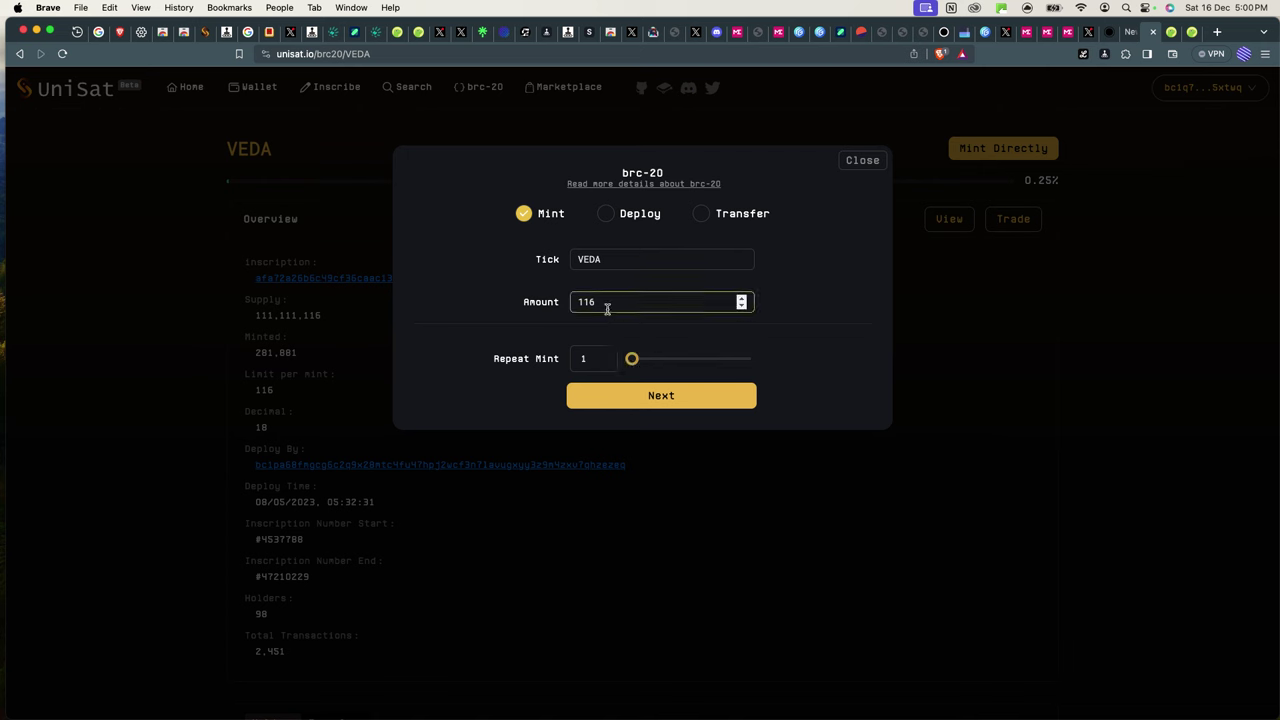
left_click_drag(608, 302, 547, 304)
left_click_drag(572, 358, 603, 362)
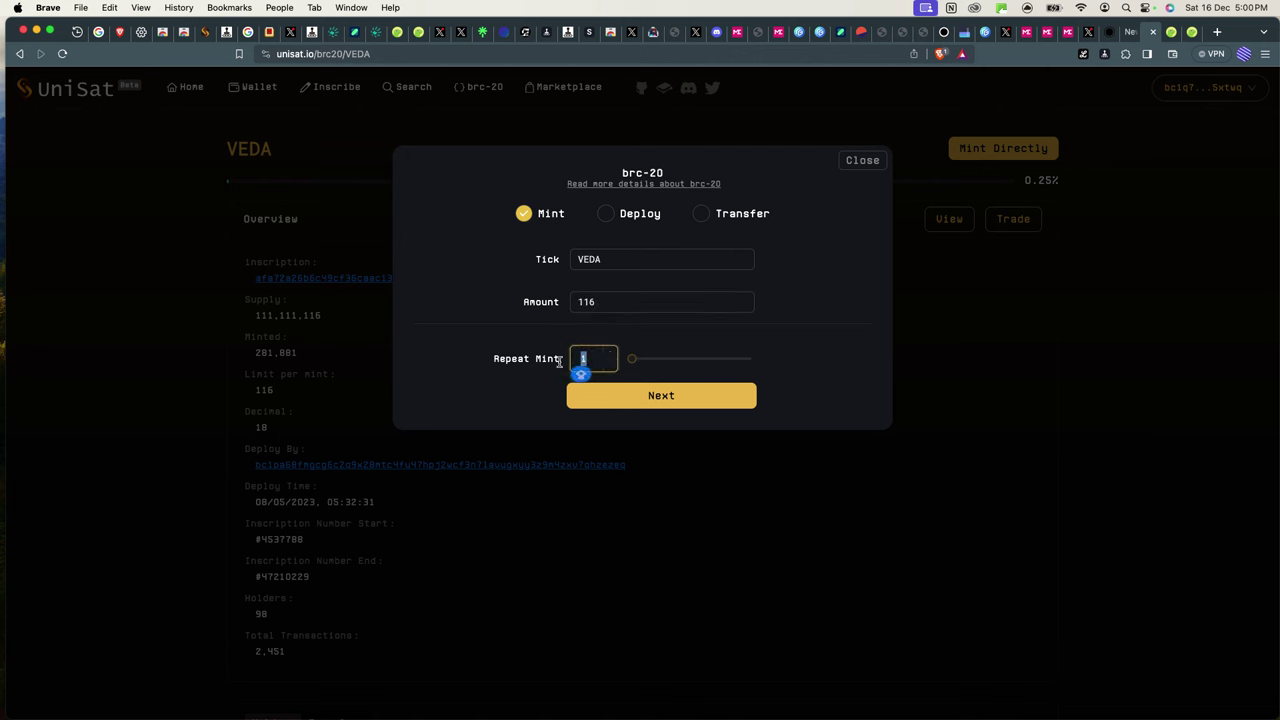
left_click(668, 399)
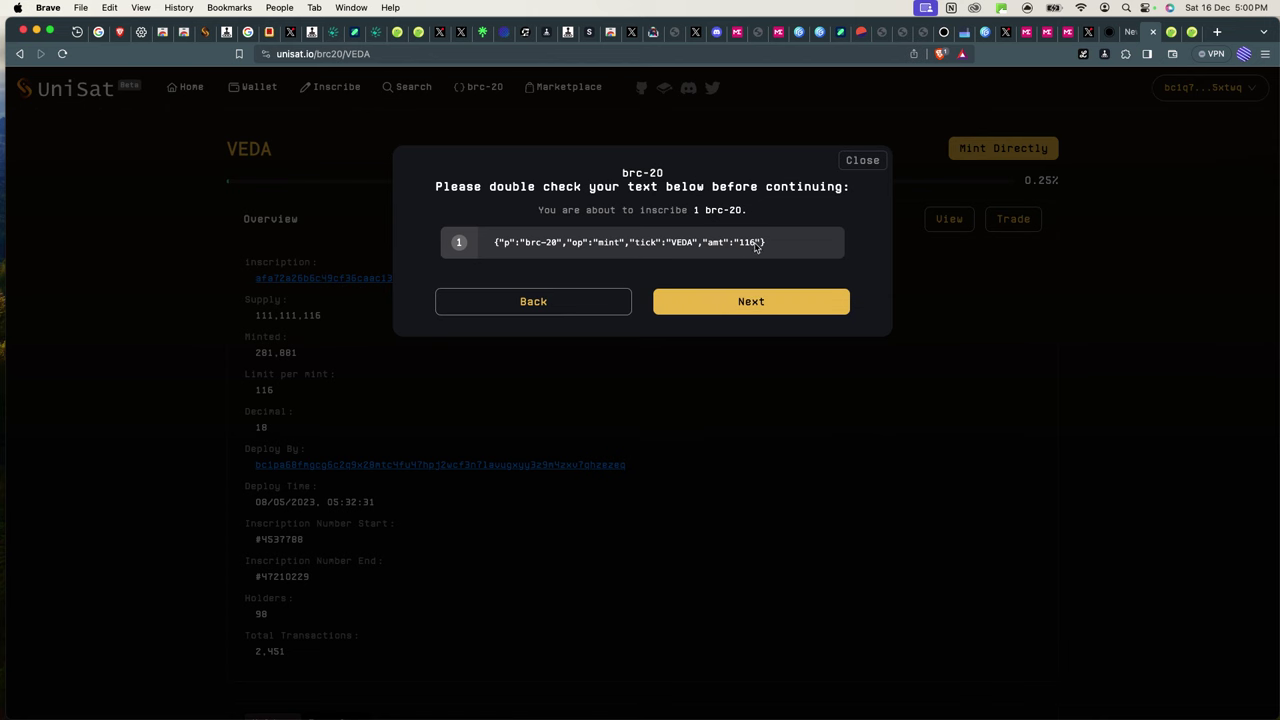
- Pass the mint text check and dismiss the risk reminder with Don't remind anymore
left_click(771, 304)
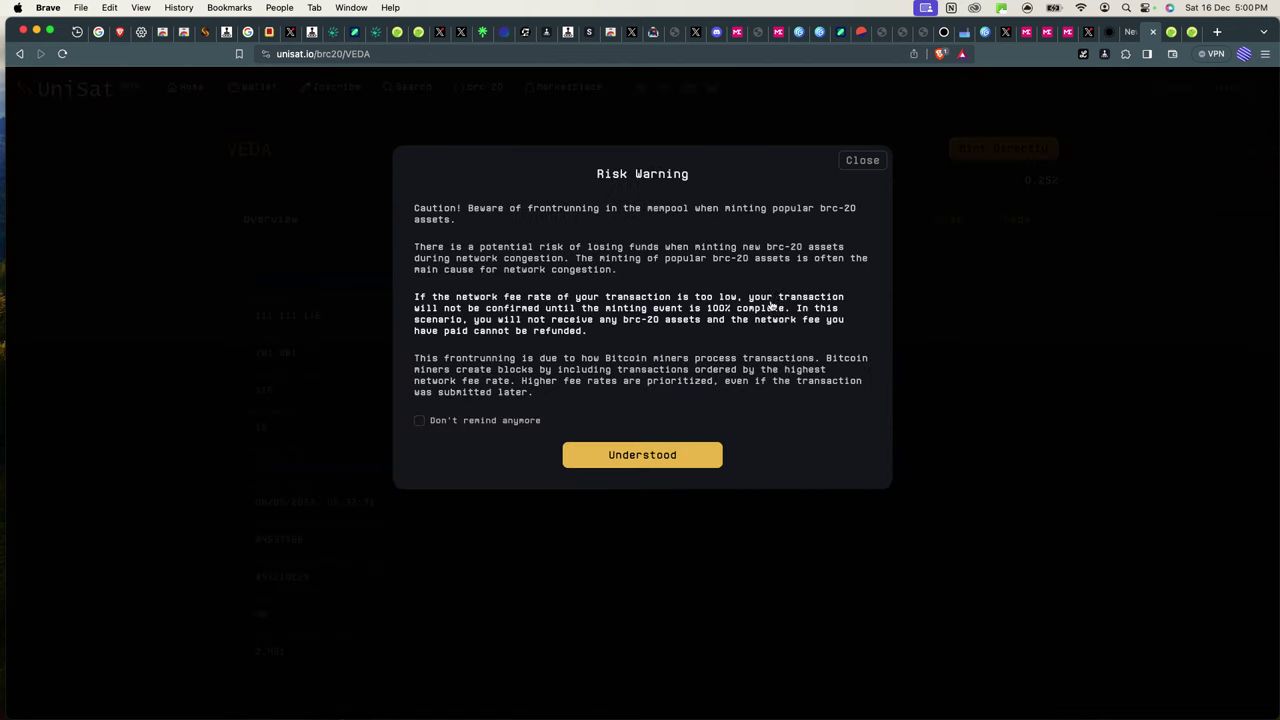
left_click(450, 420)
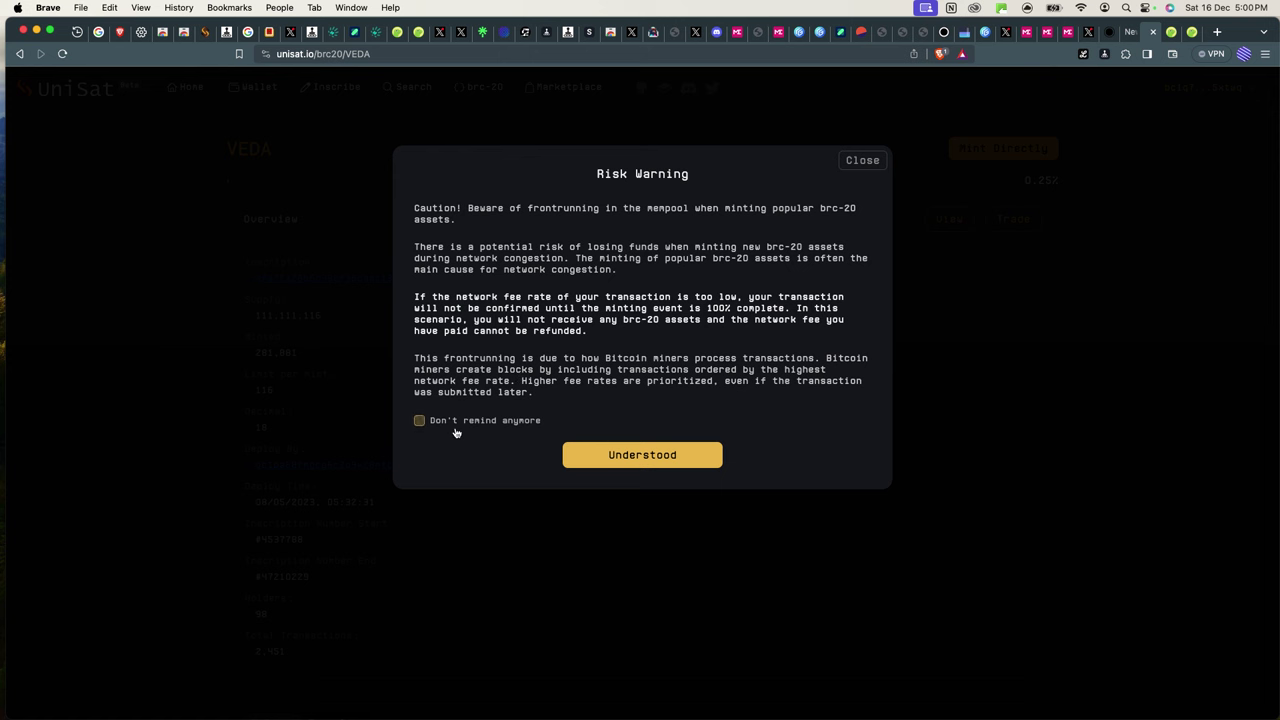
left_click(642, 462)
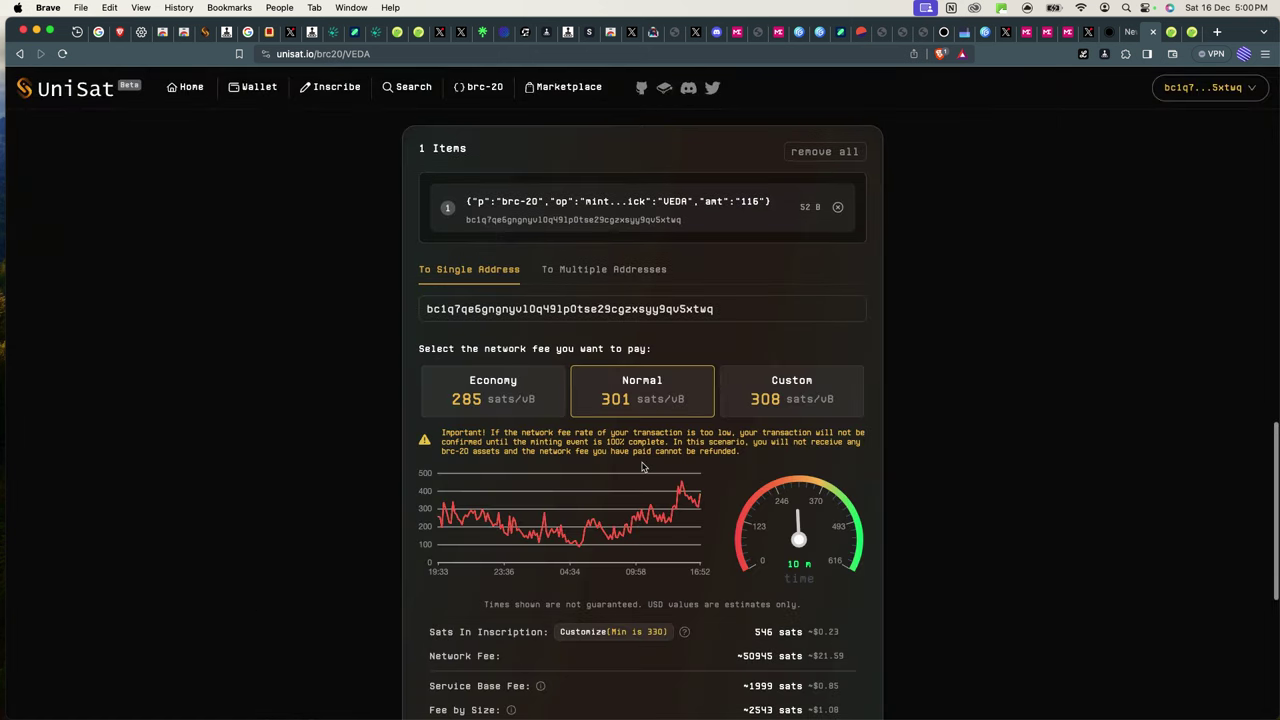
- Keep the Normal 301 sats/vB fee and tick the inscription risk agreement
scroll(686, 432, "down", 1)
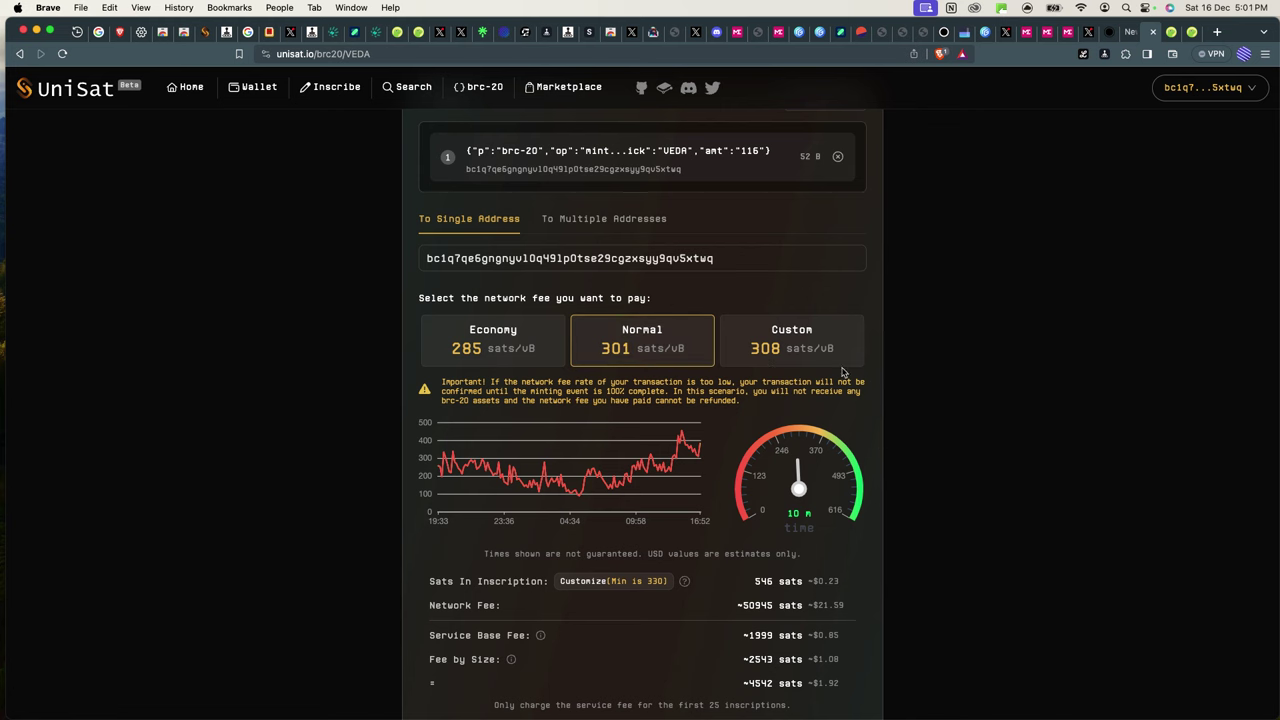
scroll(665, 355, "down", 2)
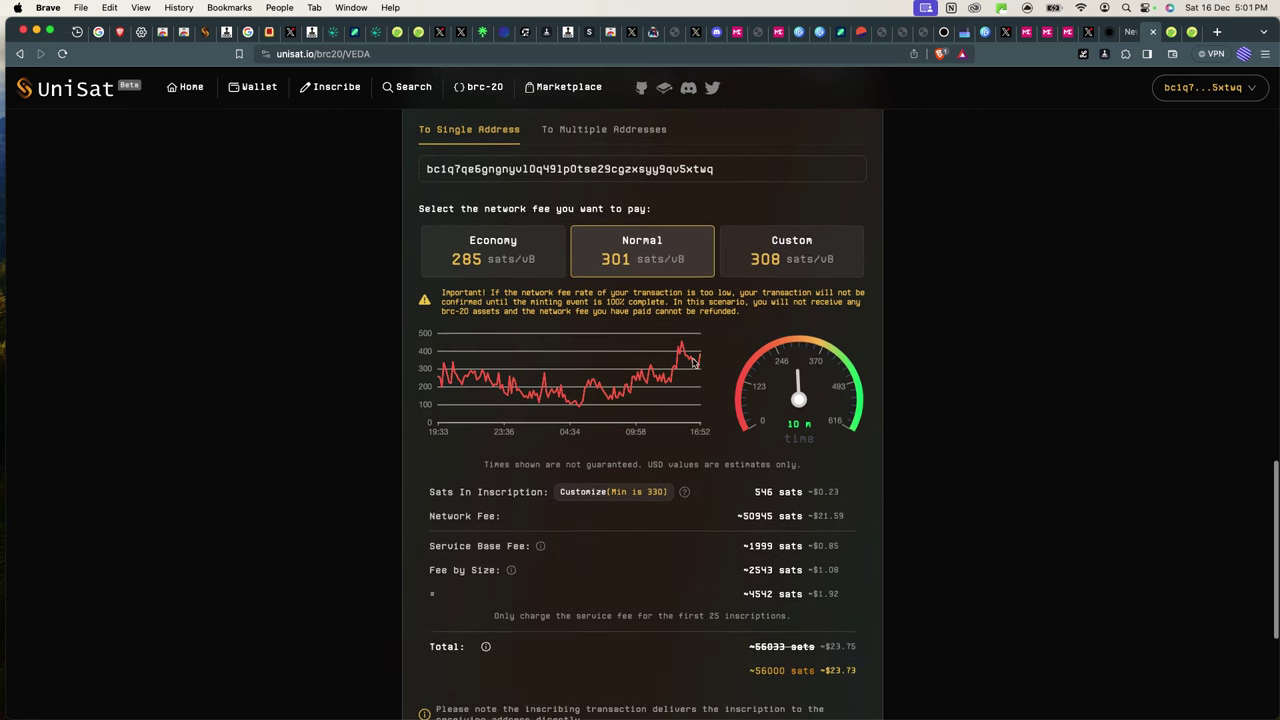
scroll(693, 363, "down", 7)
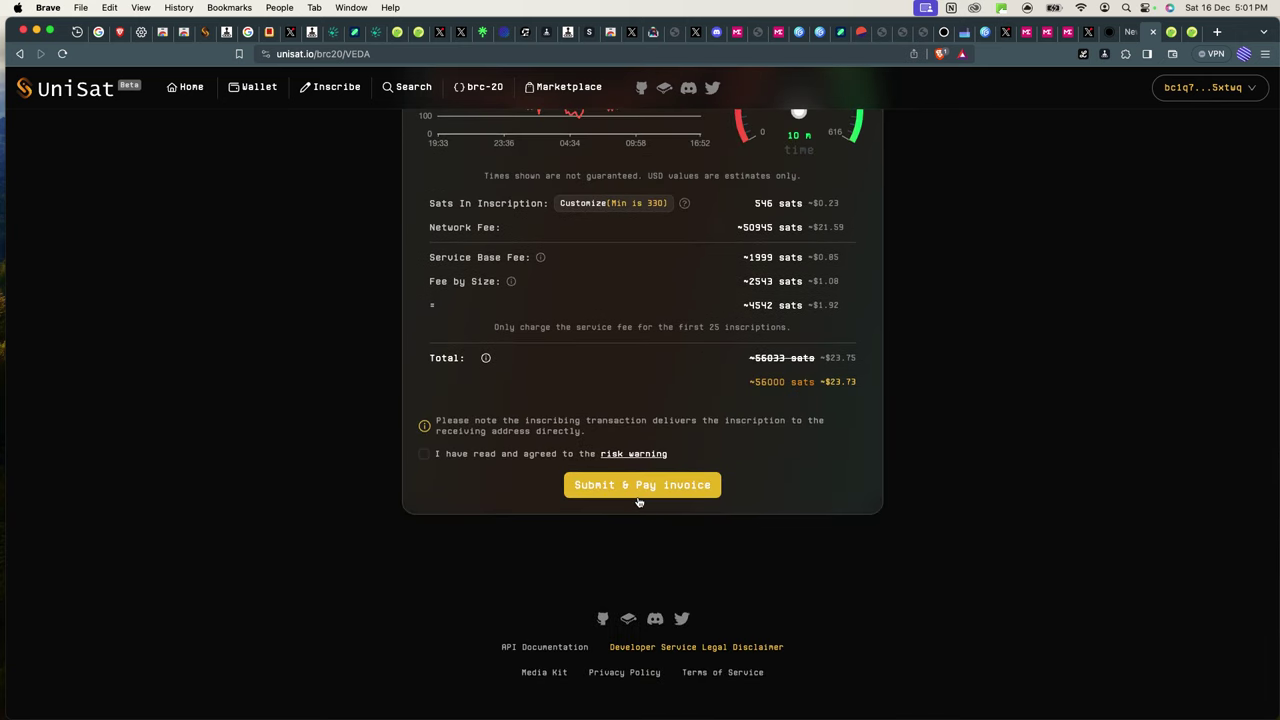
scroll(427, 463, "up", 5)
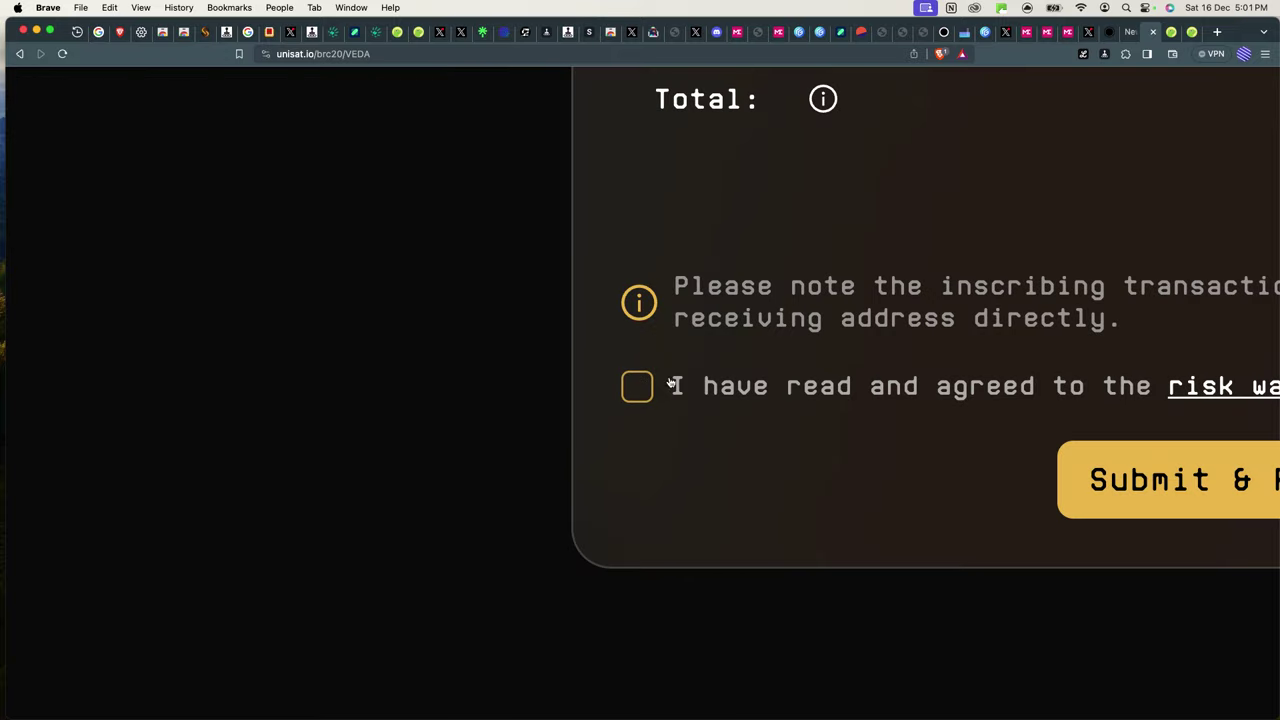
left_click(638, 390)
scroll(805, 400, "down", 5)
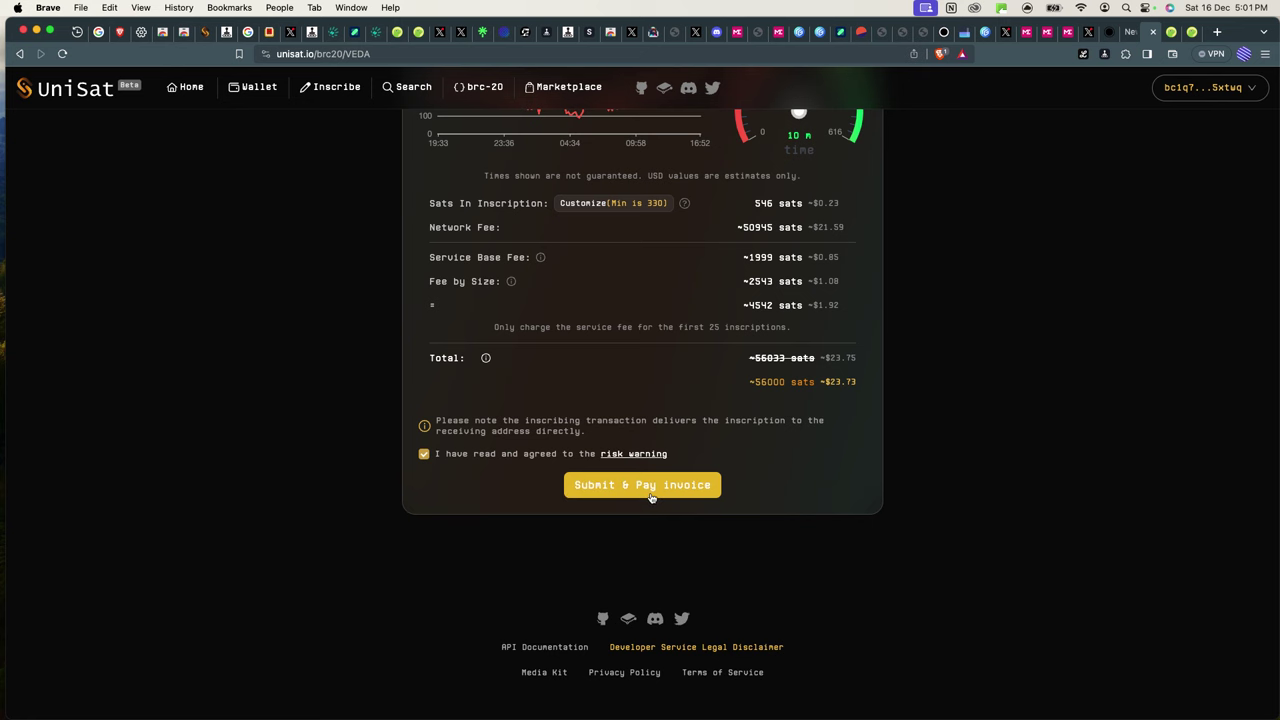
scroll(794, 548, "up", 10)
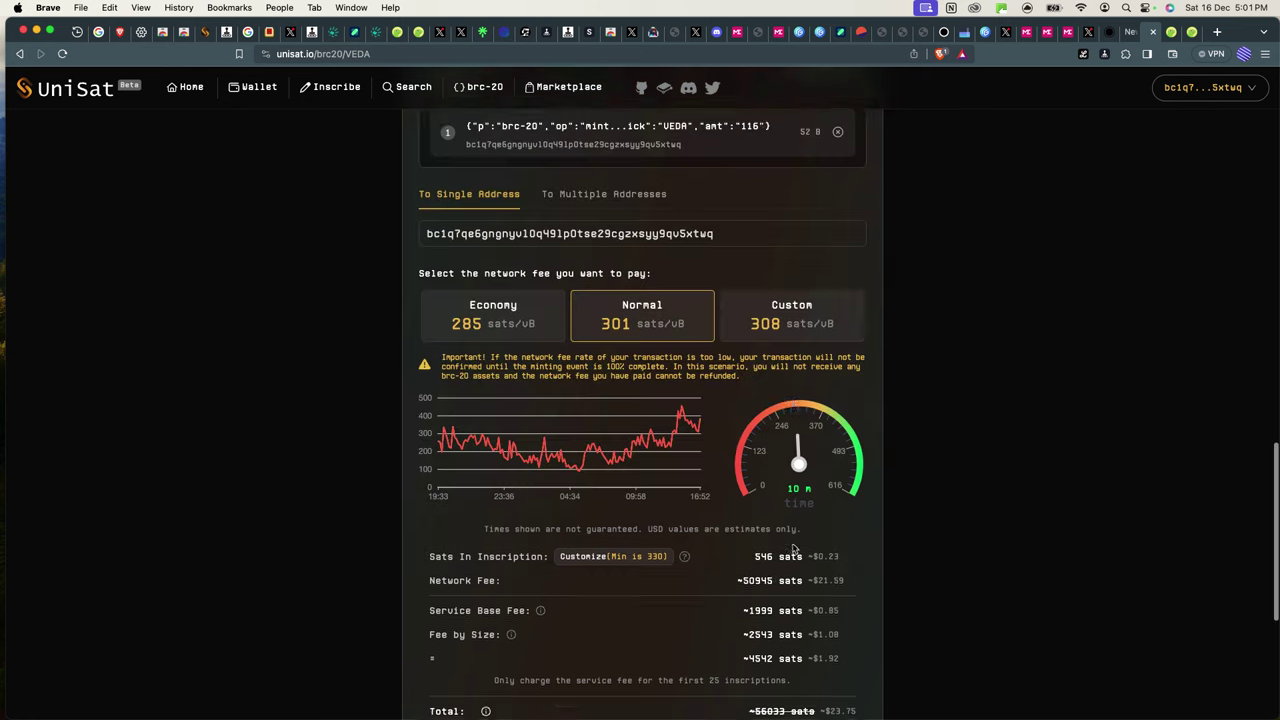
scroll(817, 516, "up", 10)
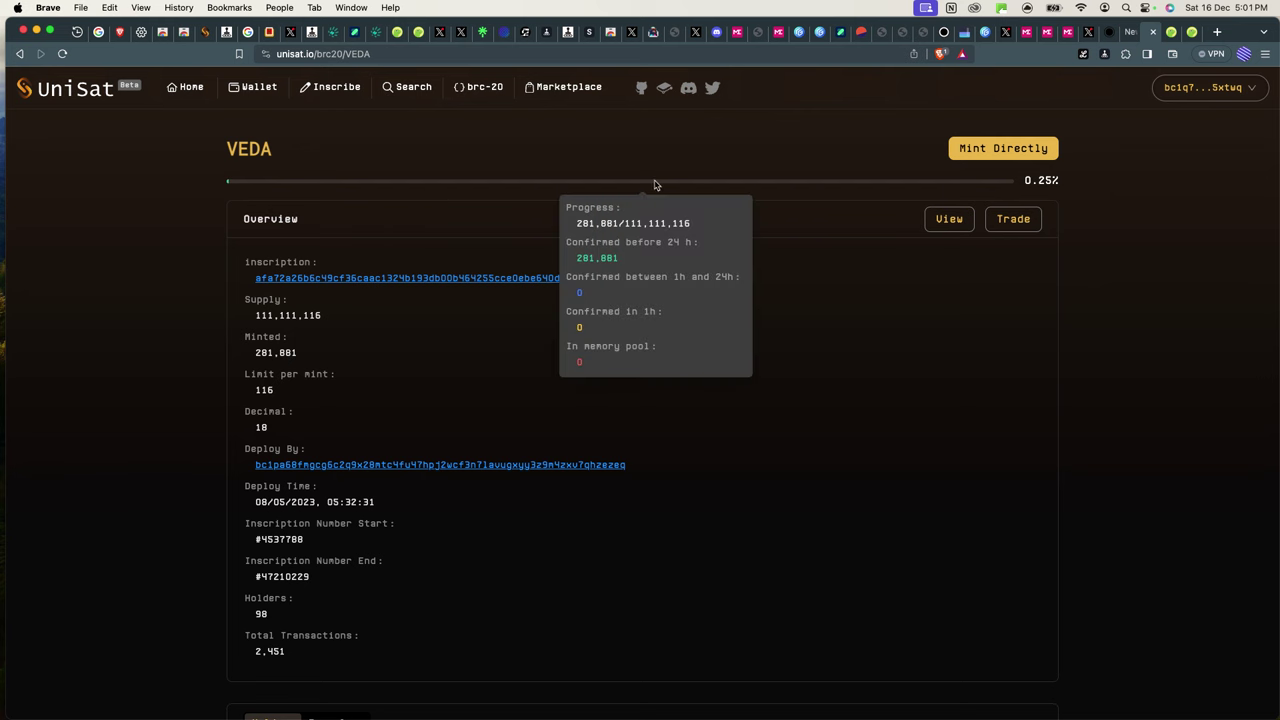
mouse_move(232, 185)
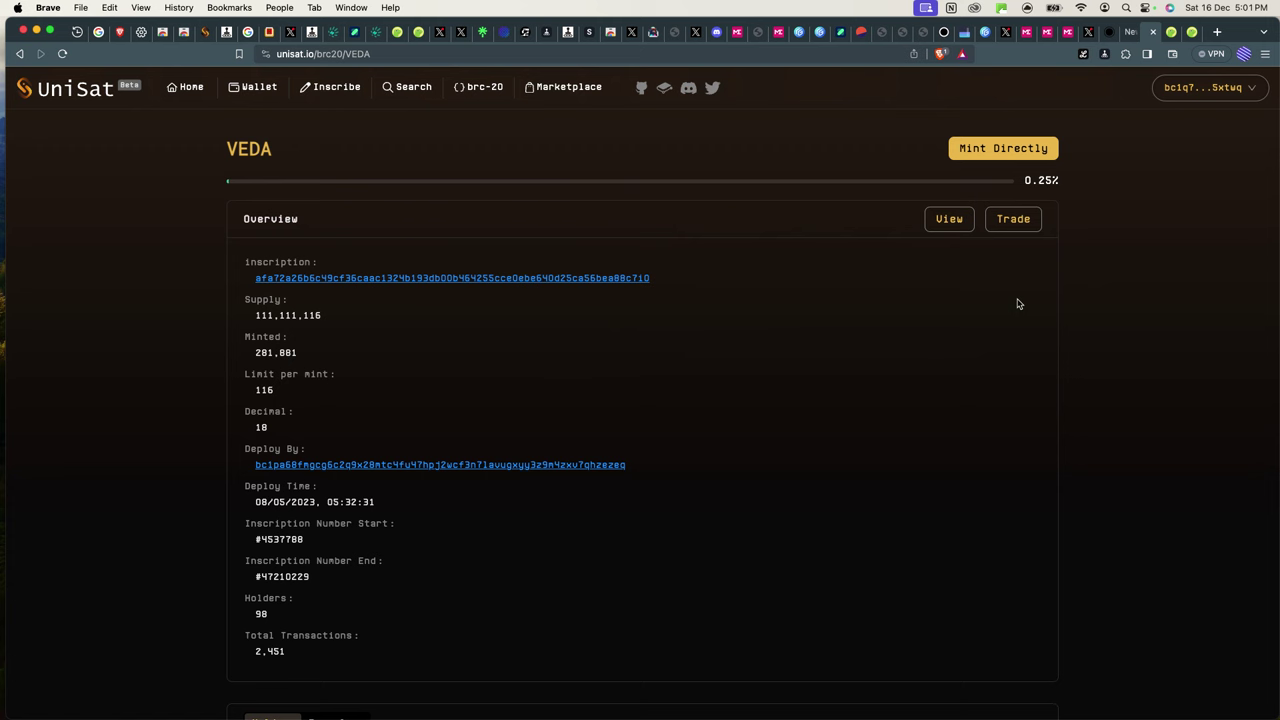
double_click(246, 148)
left_click(331, 170)
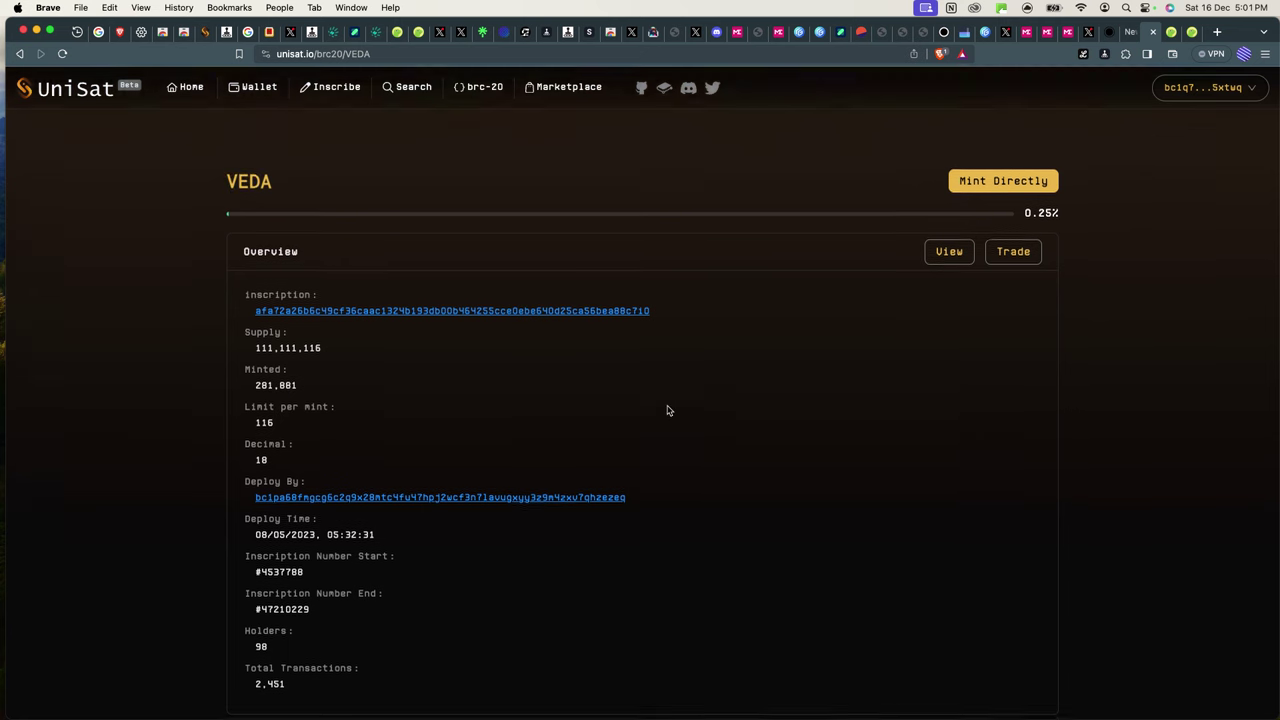
- Open the Marketplace and scroll through trending collections, Brc20 tokens and names
left_click(569, 88)
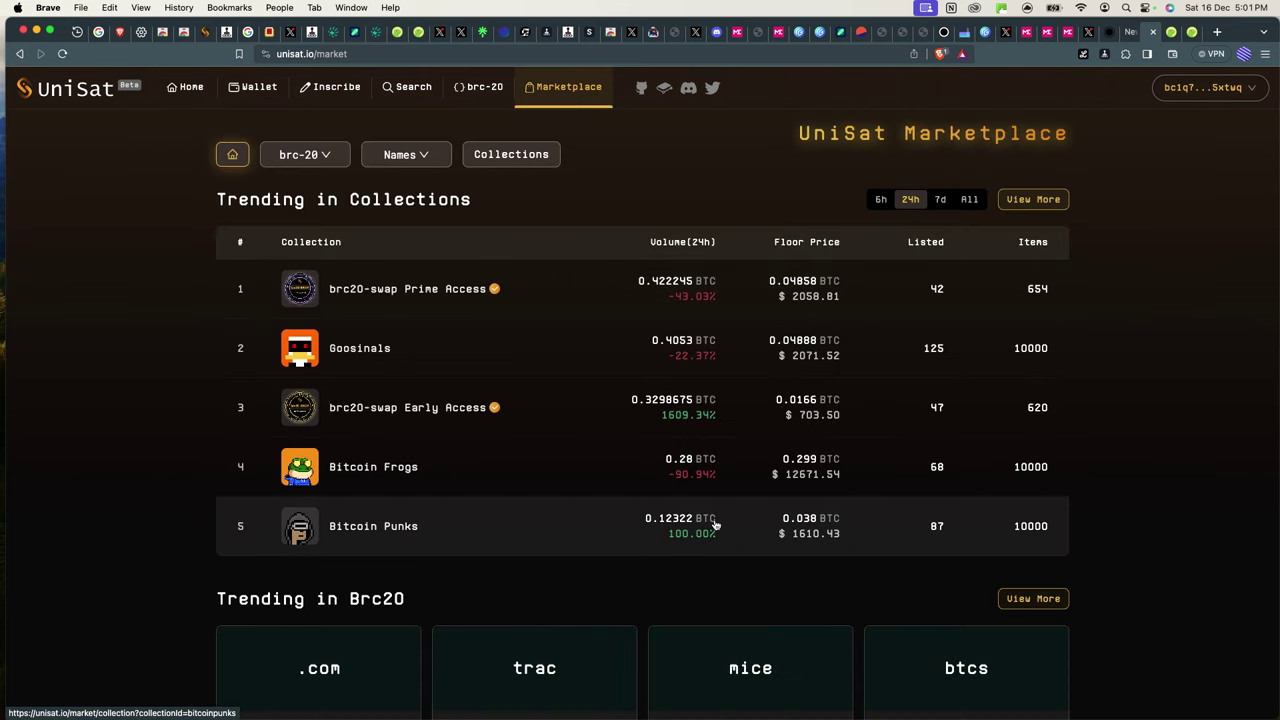
scroll(716, 526, "down", 5)
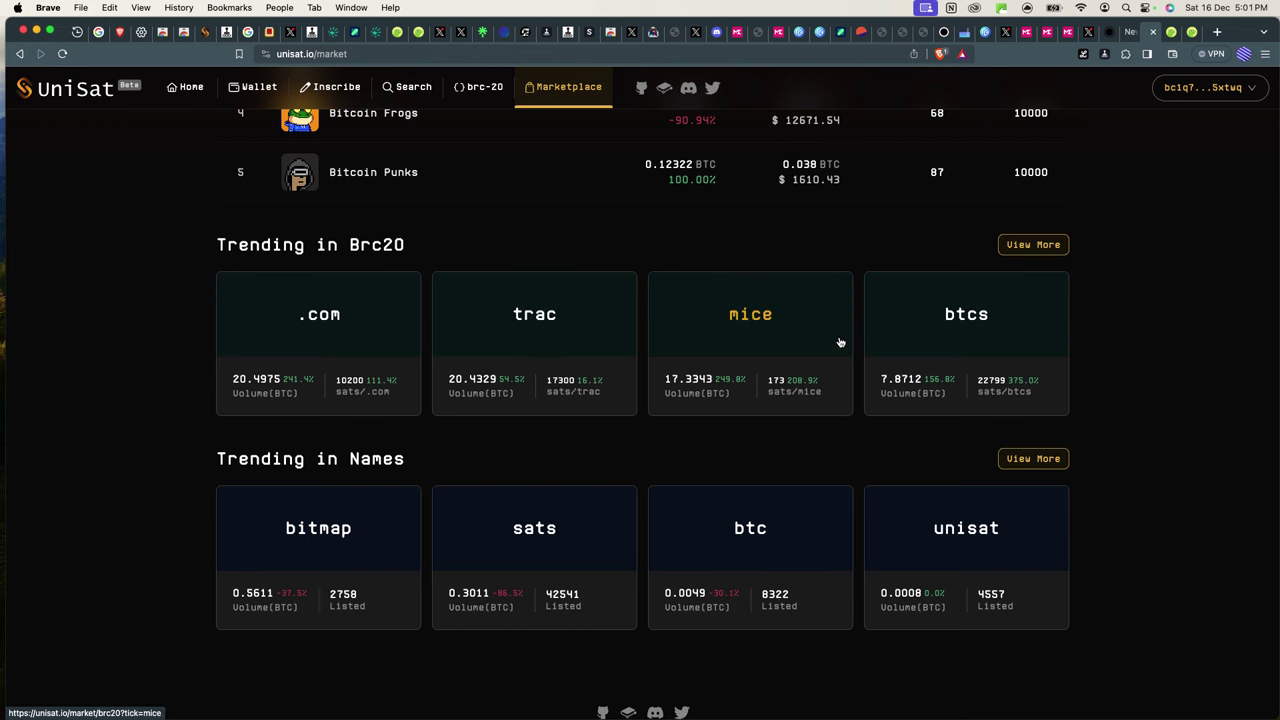
scroll(410, 530, "down", 2)
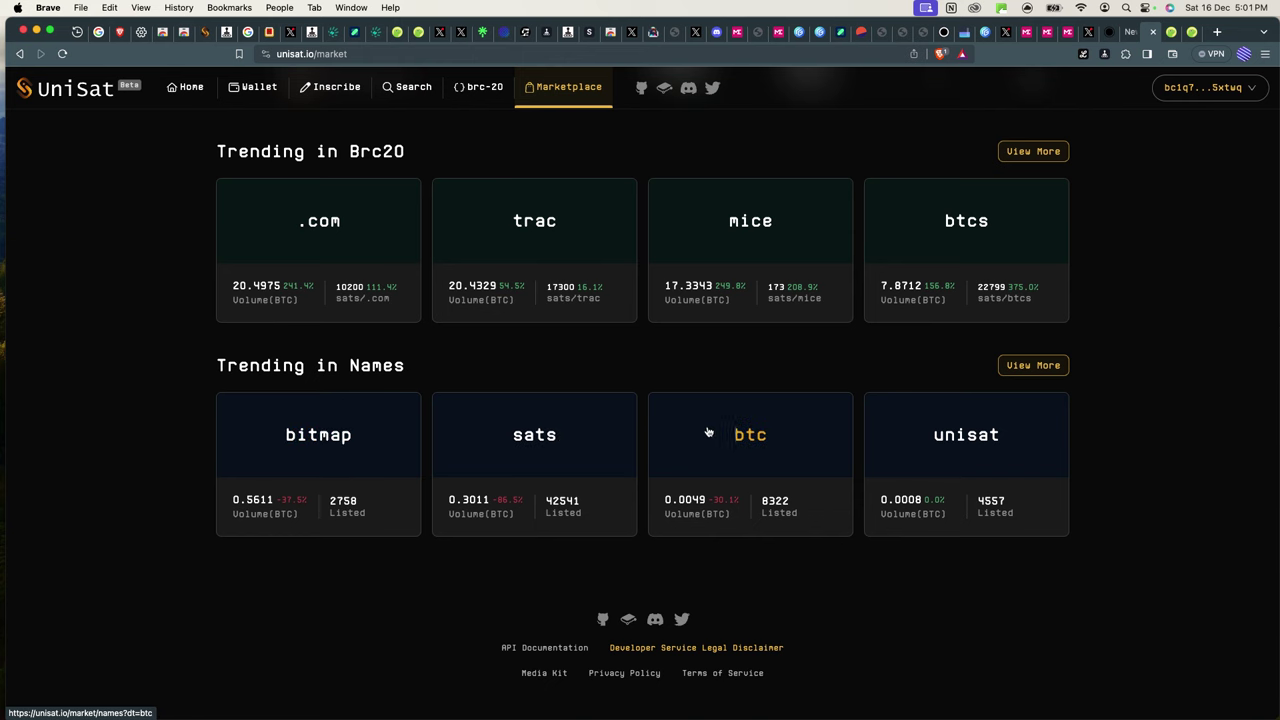
scroll(716, 429, "down", 1)
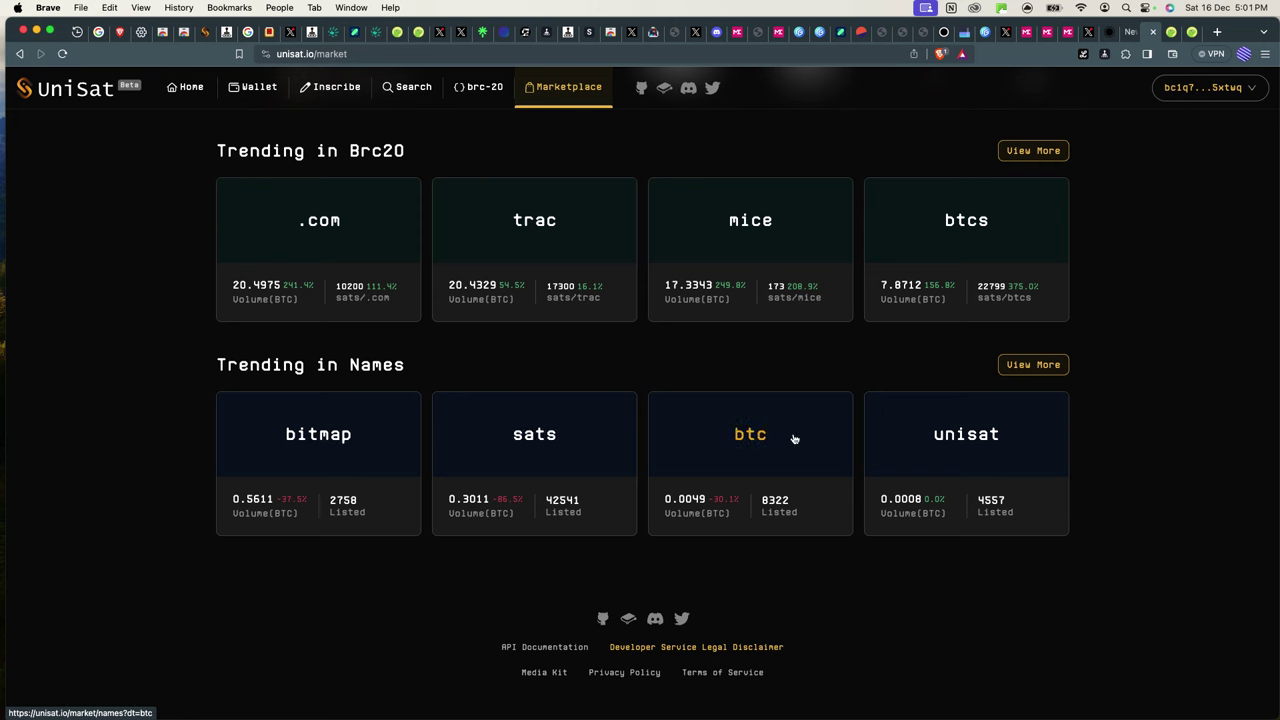
scroll(1048, 457, "down", 1)
scroll(1048, 457, "up", 5)
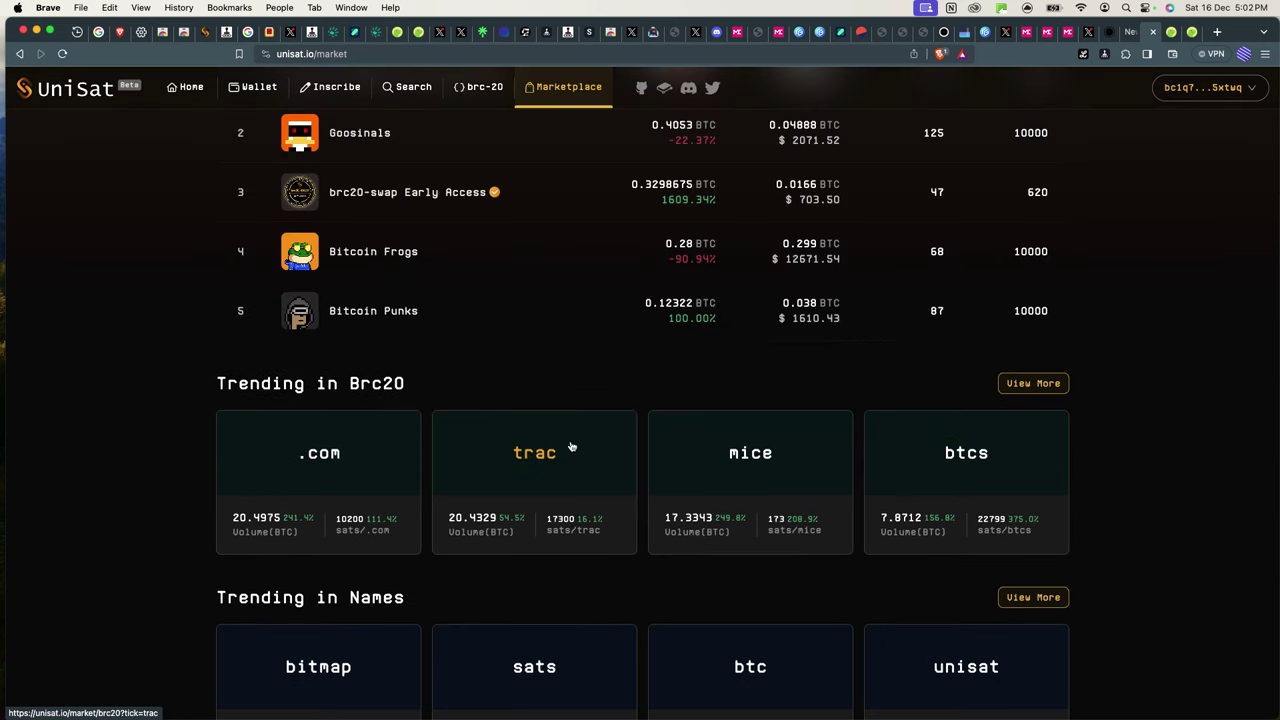
- Open the trac listings and start buying the 1,000 trac listing at 17,150 sats/trac
left_click(548, 443)
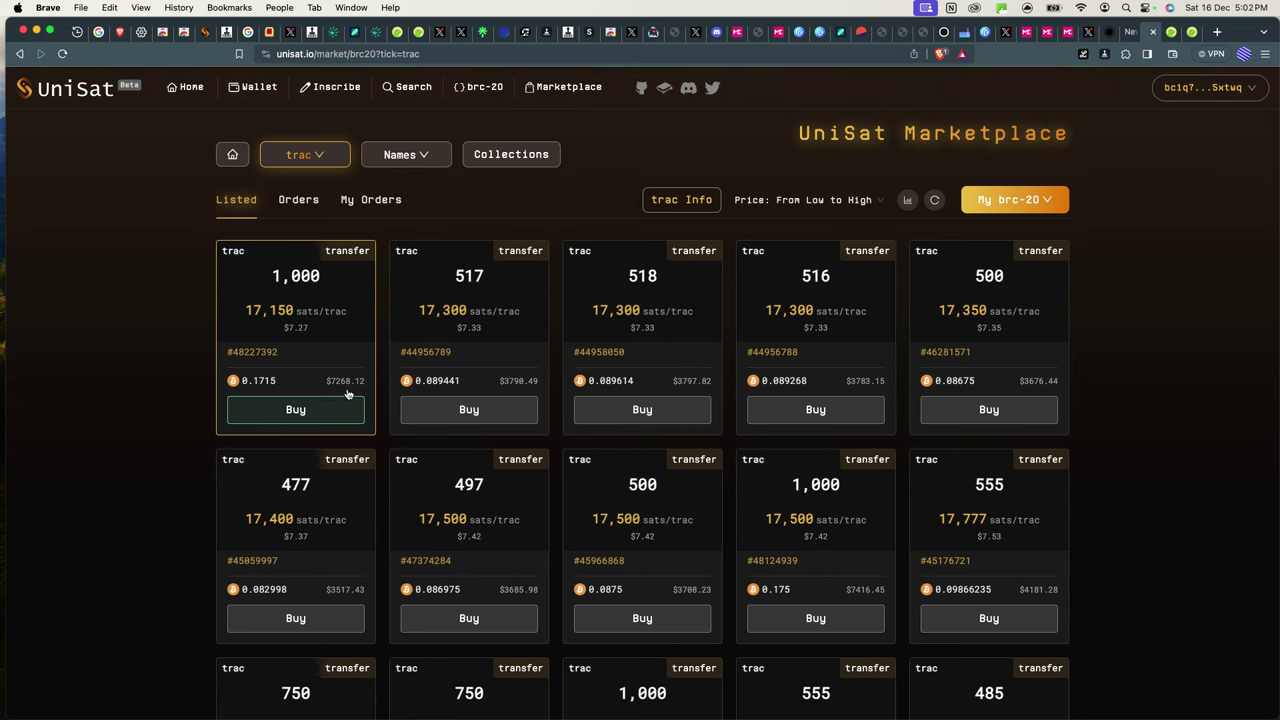
scroll(224, 321, "up", 5)
mouse_move(303, 331)
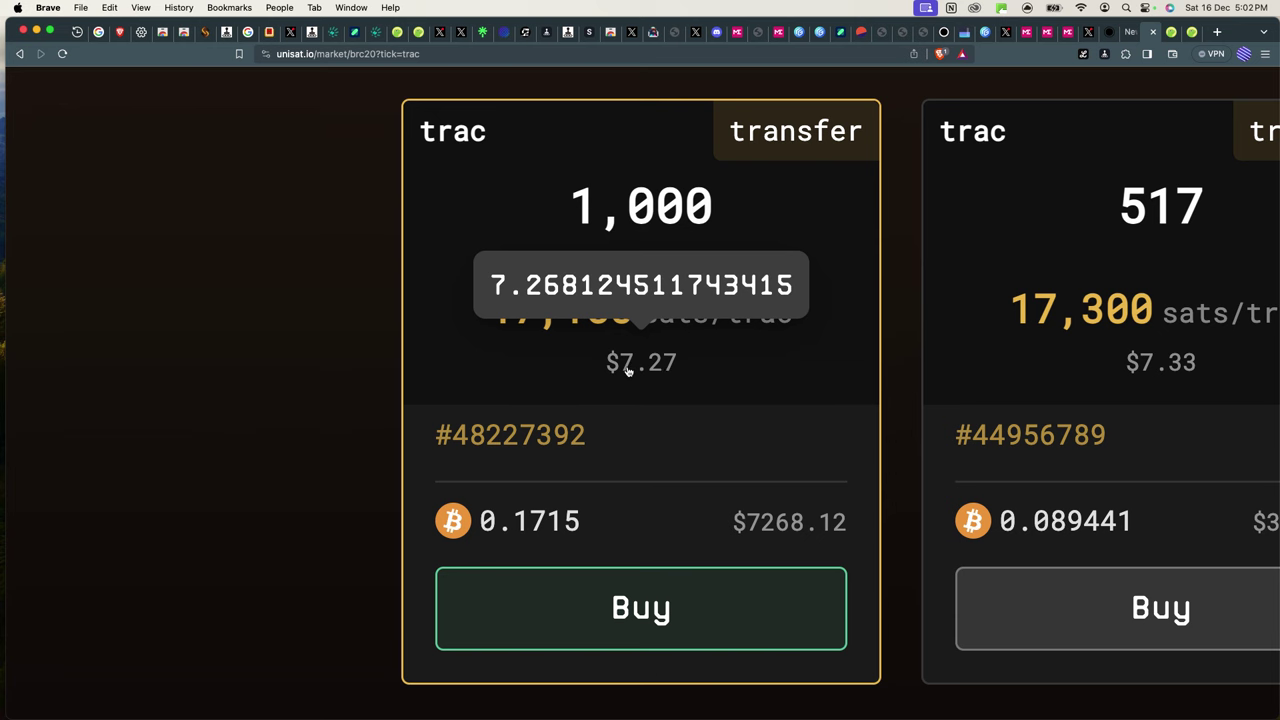
scroll(628, 370, "down", 5)
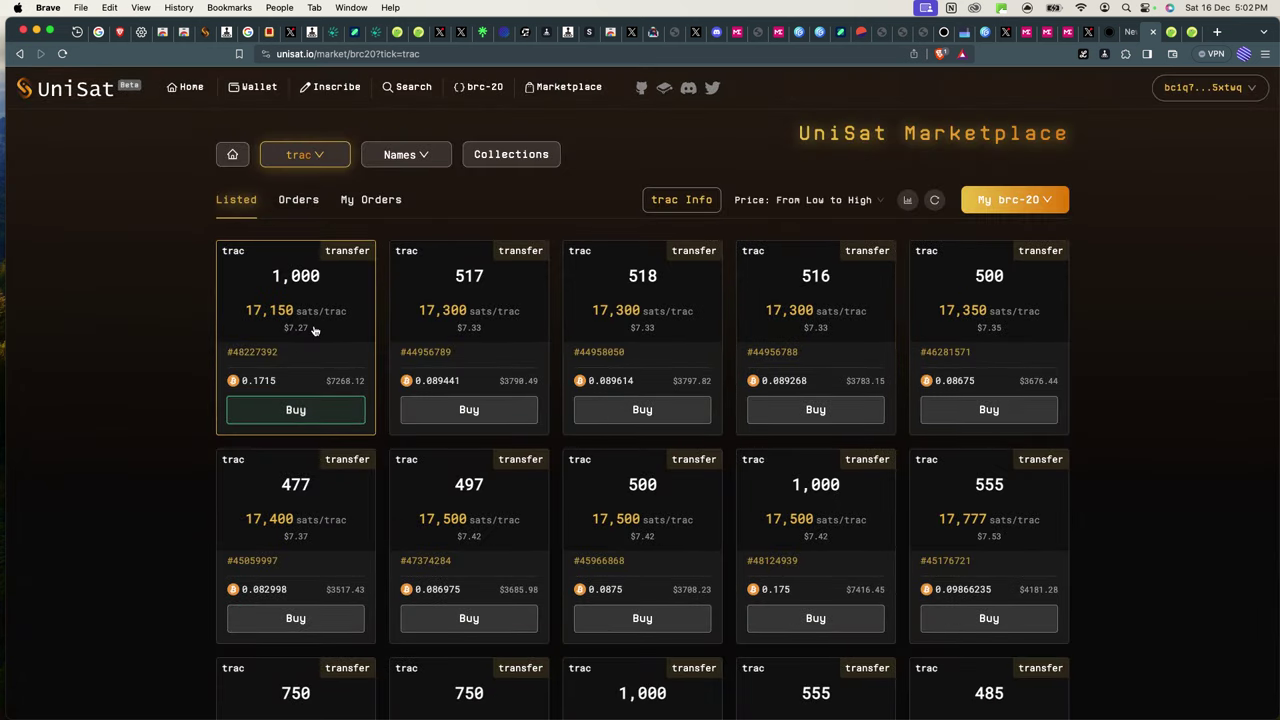
left_click(322, 410)
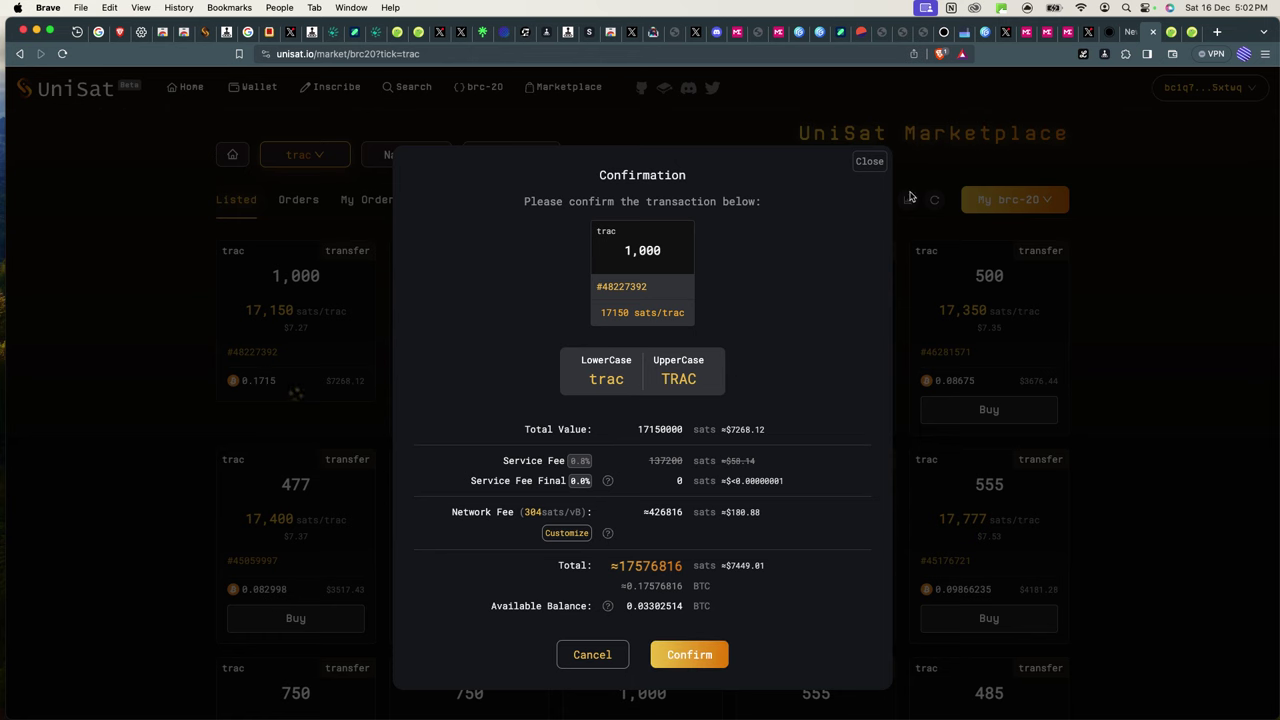
- Close the 1,000 trac purchase confirmation without buying
left_click(870, 163)
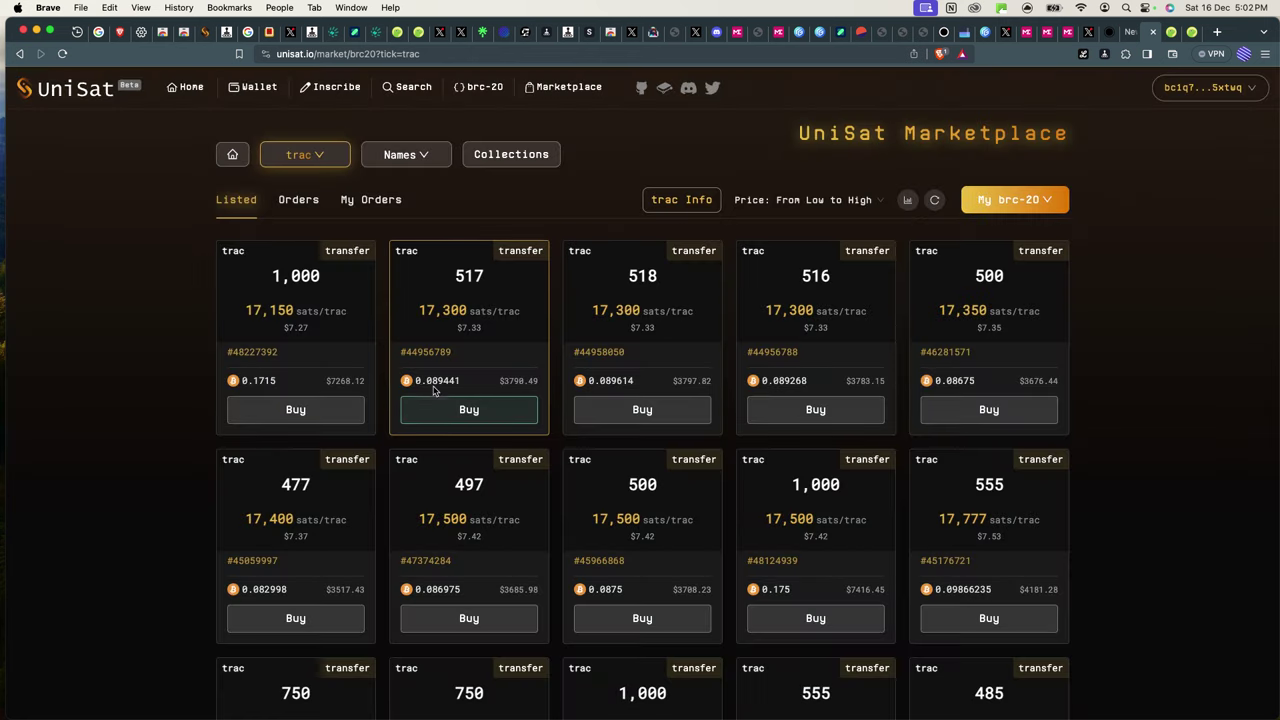